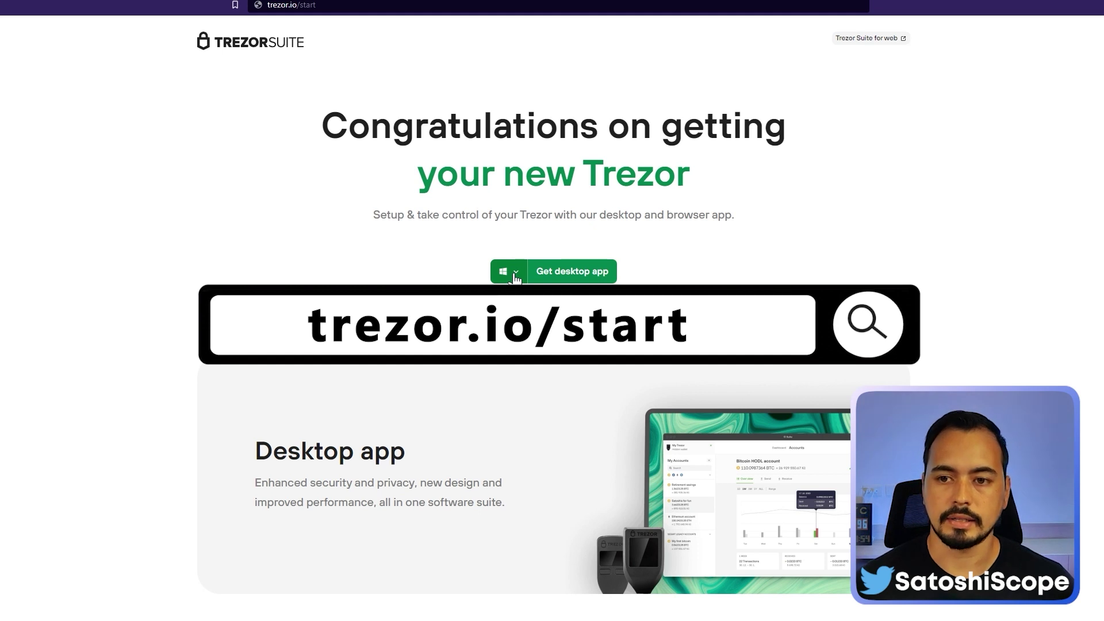
Download the Trezor Suite desktop app for your operating system and install it.
click(515, 275)
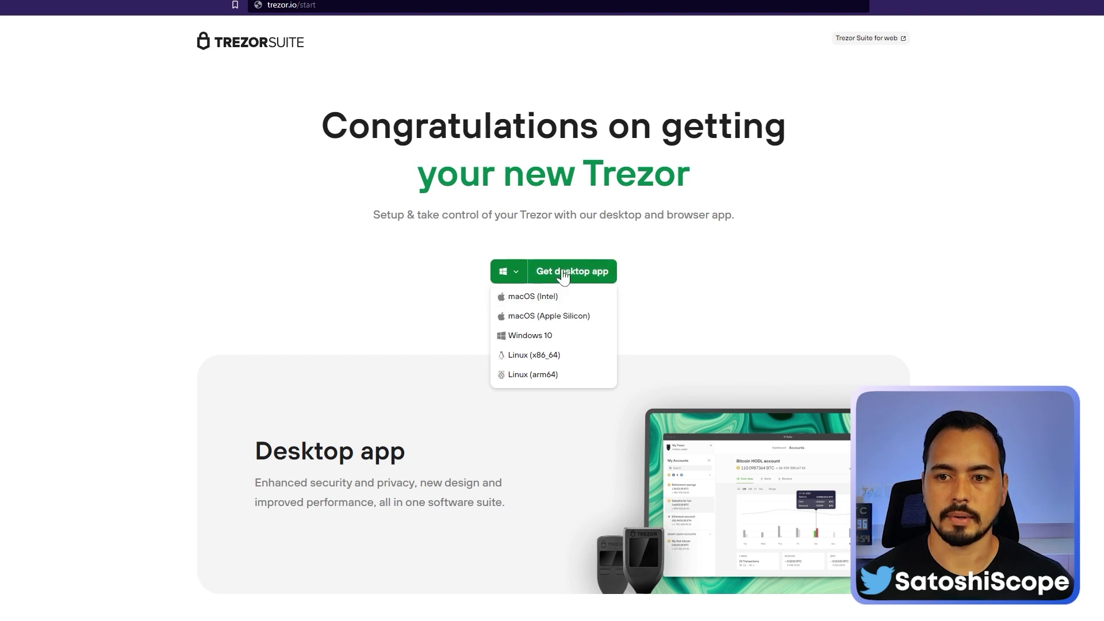
click(563, 274)
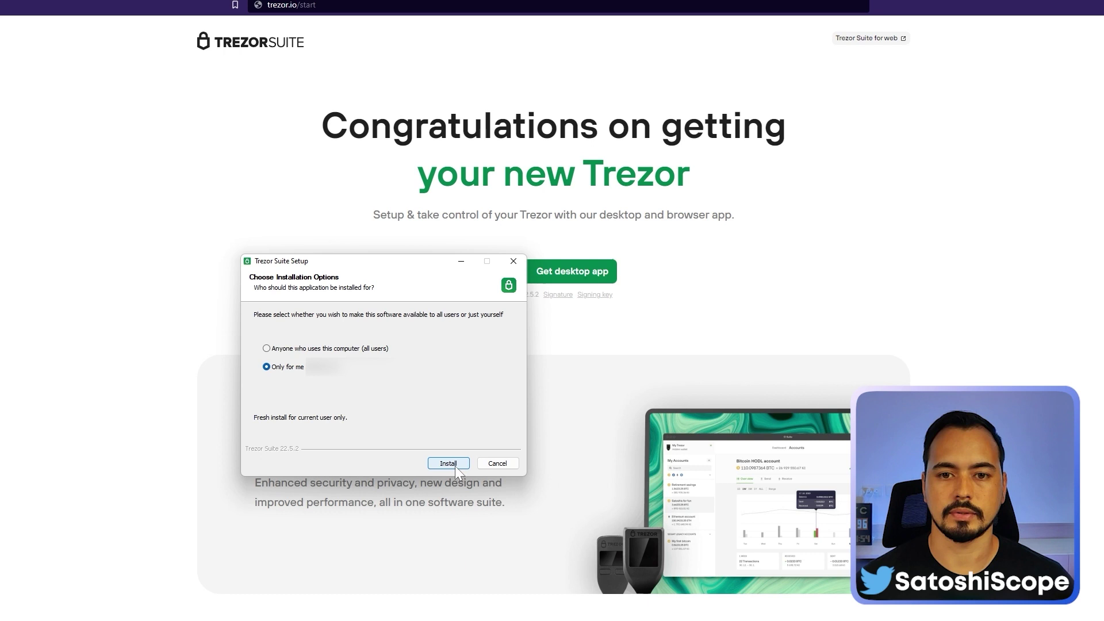
click(448, 463)
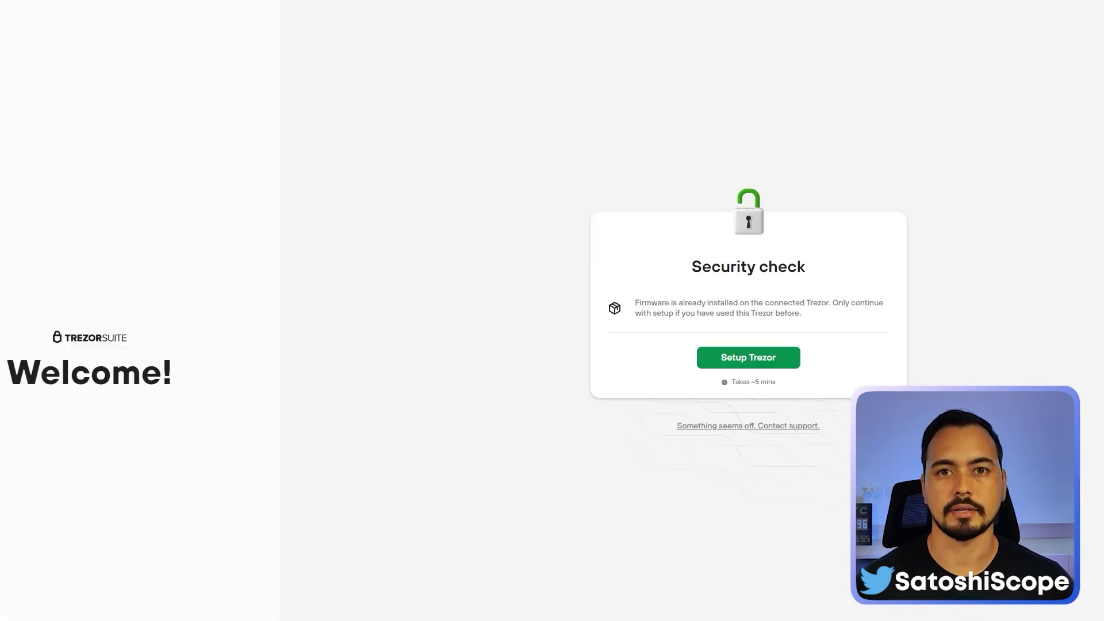
Start setting up the Trezor as a new wallet with a standard seed backup.
click(747, 363)
click(561, 311)
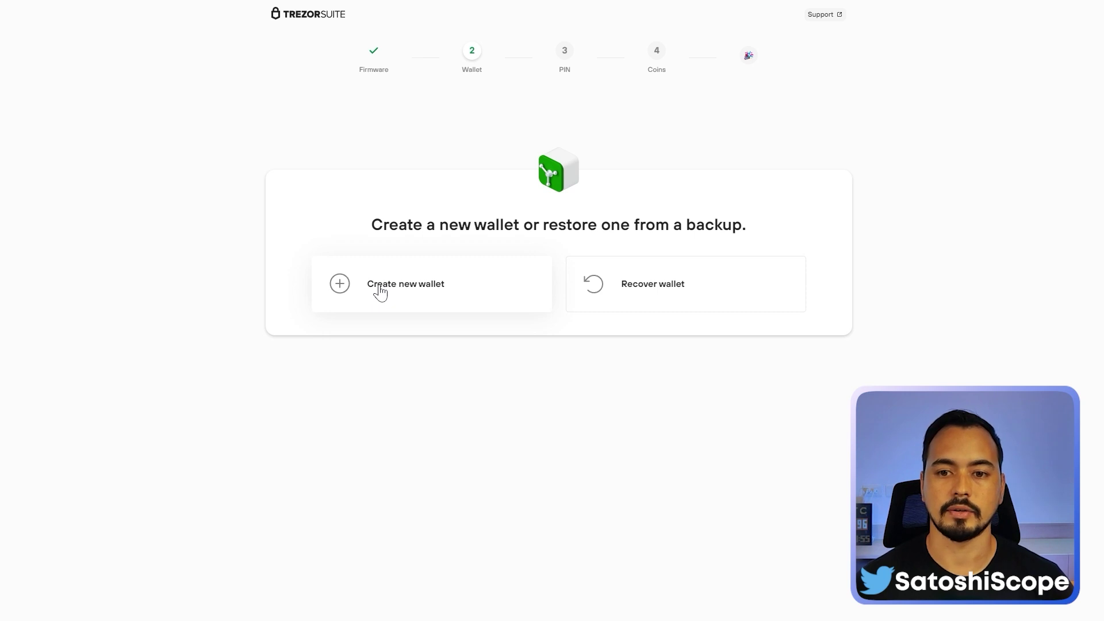
click(381, 292)
click(535, 309)
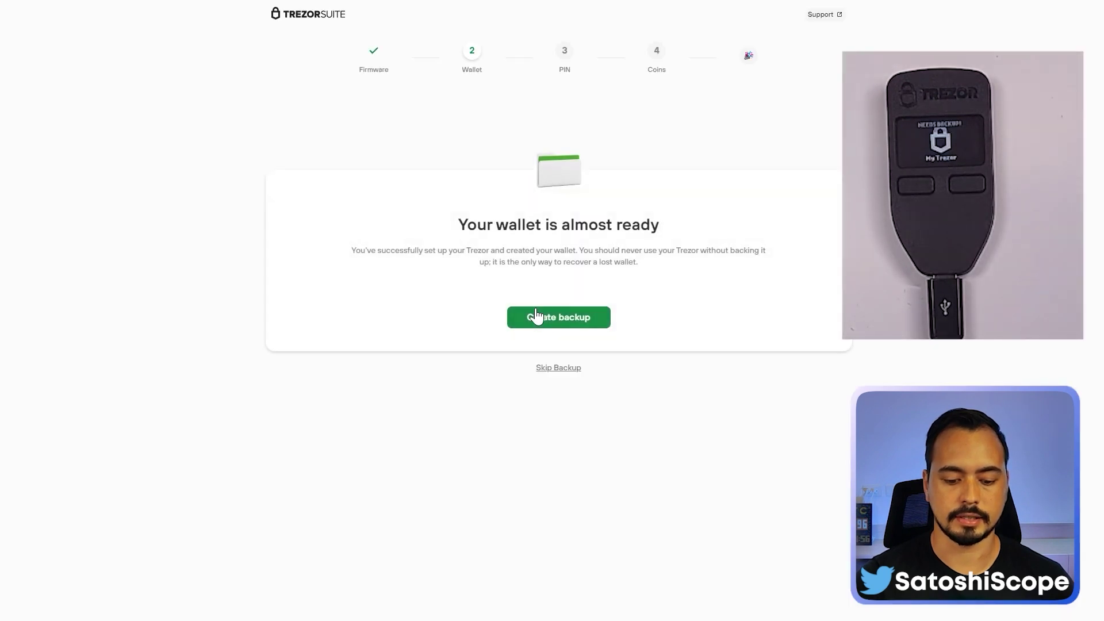
Acknowledge the three backup instruction cards and begin the backup on the device.
click(568, 325)
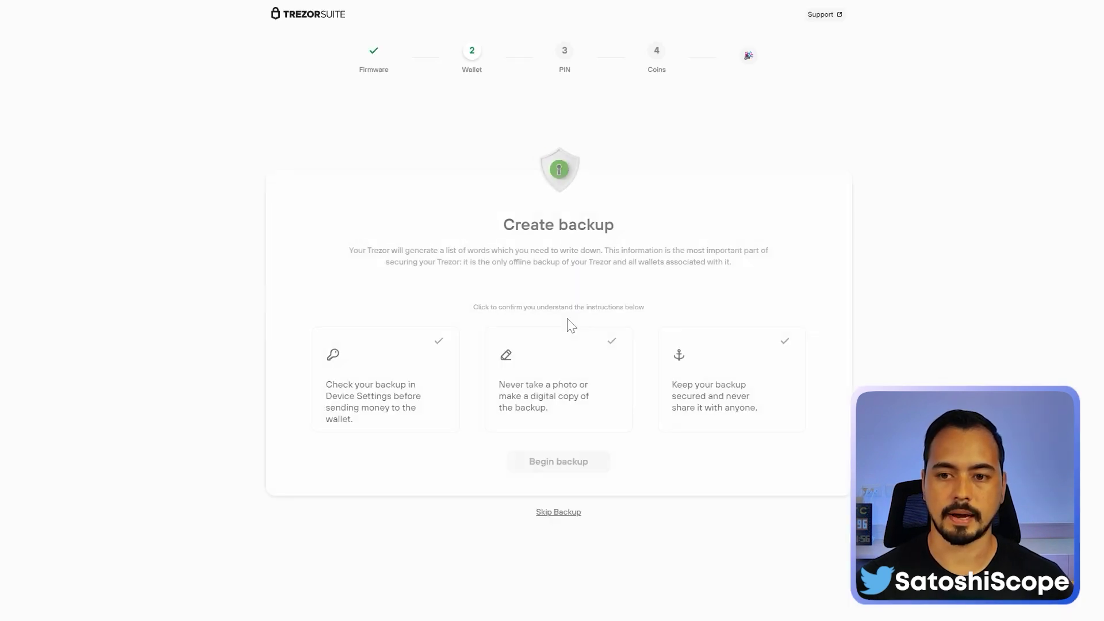
click(387, 382)
click(584, 379)
click(686, 384)
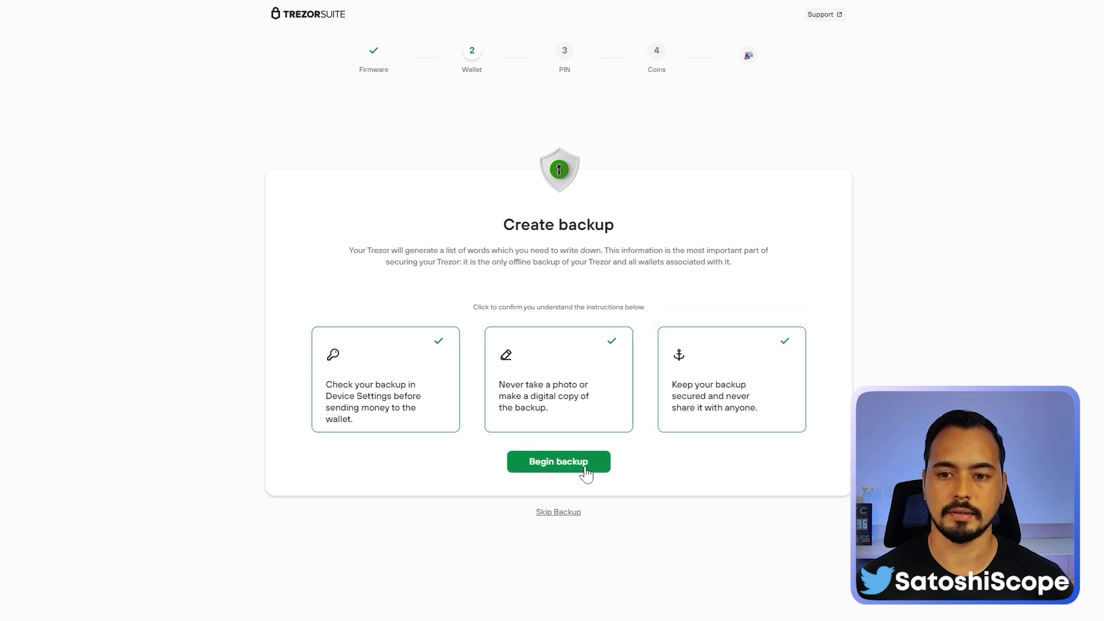
click(553, 464)
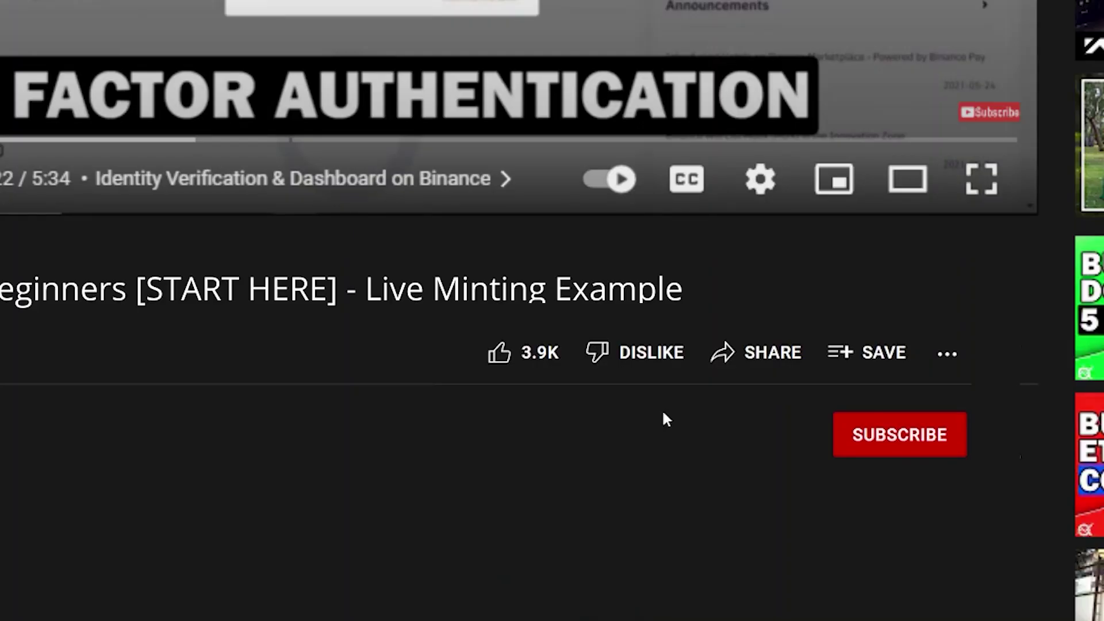
Like the YouTube video, subscribe to the channel, and open its notification options.
click(493, 365)
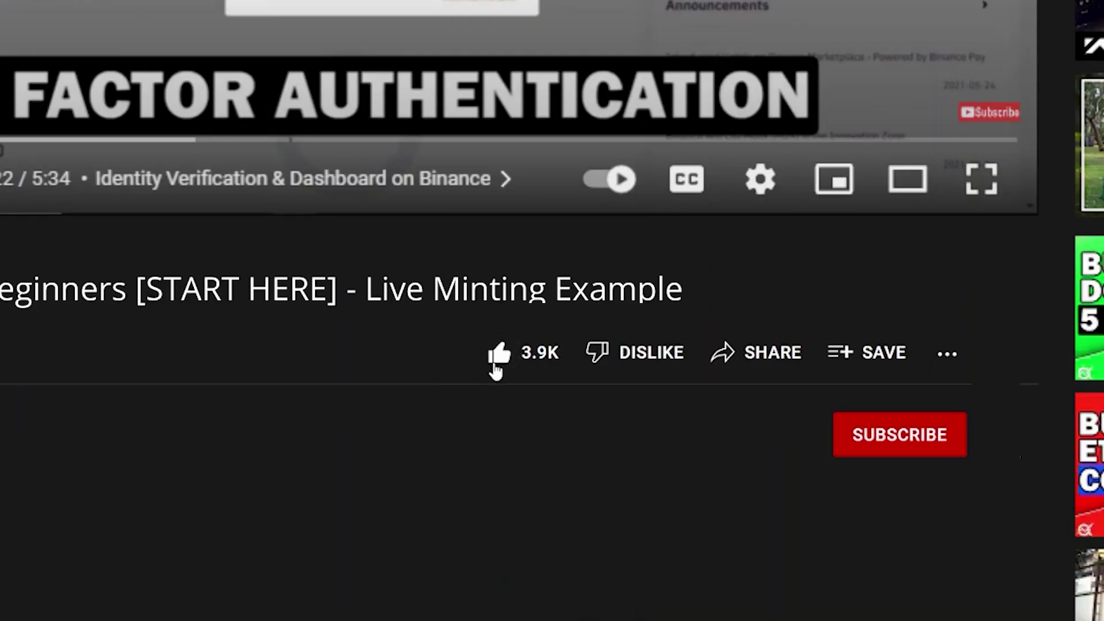
click(890, 461)
click(956, 441)
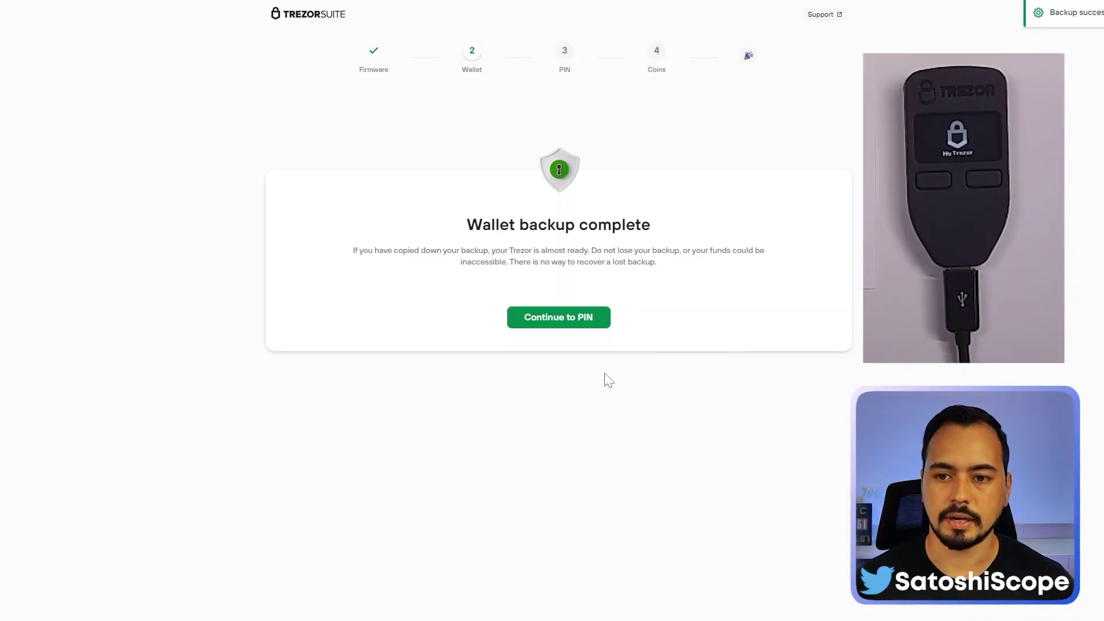
Set and confirm a four-digit device PIN, then activate Ethereum alongside Bitcoin.
click(554, 319)
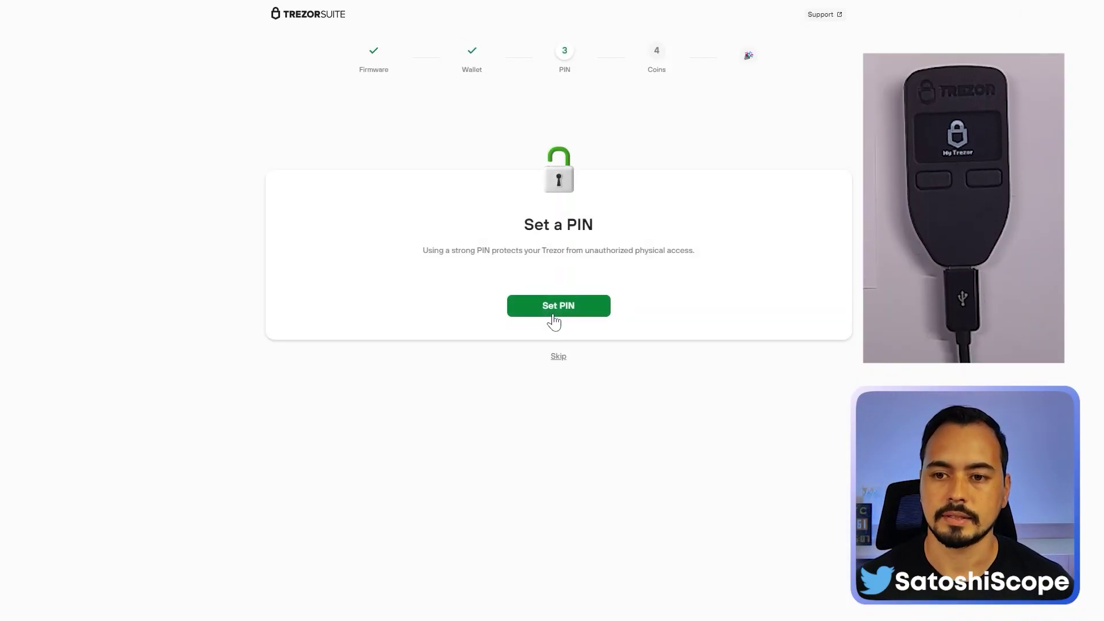
click(556, 311)
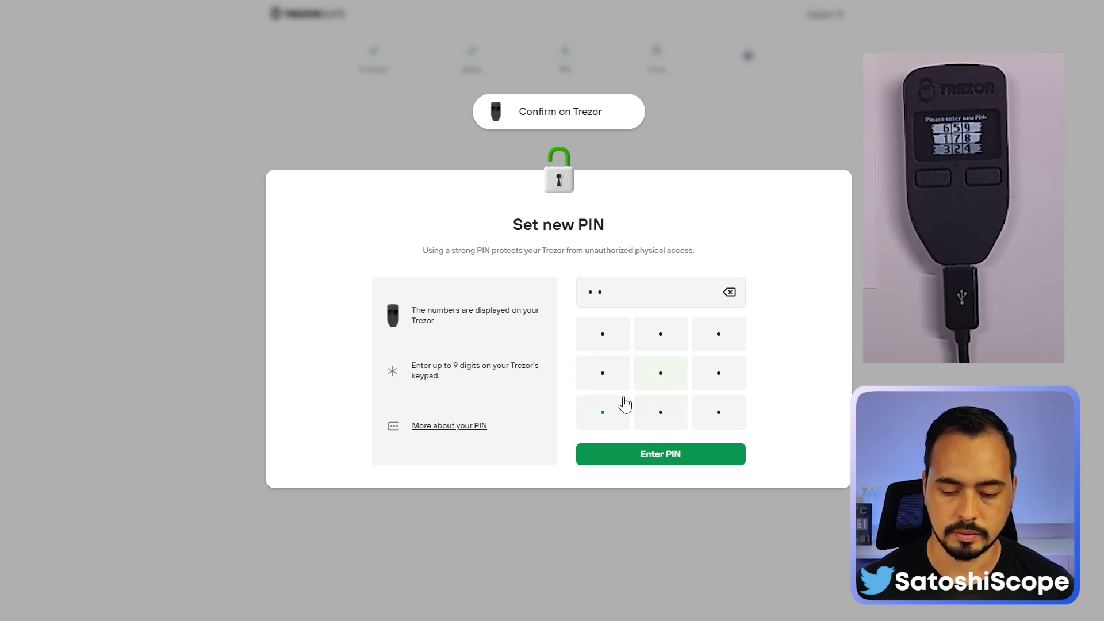
click(707, 415)
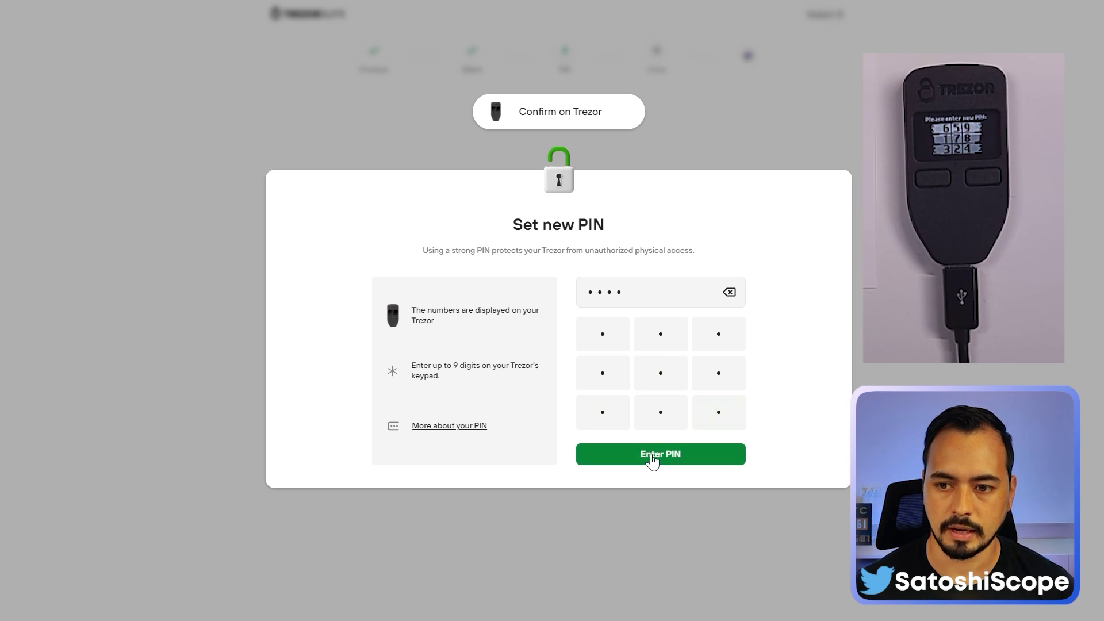
click(651, 457)
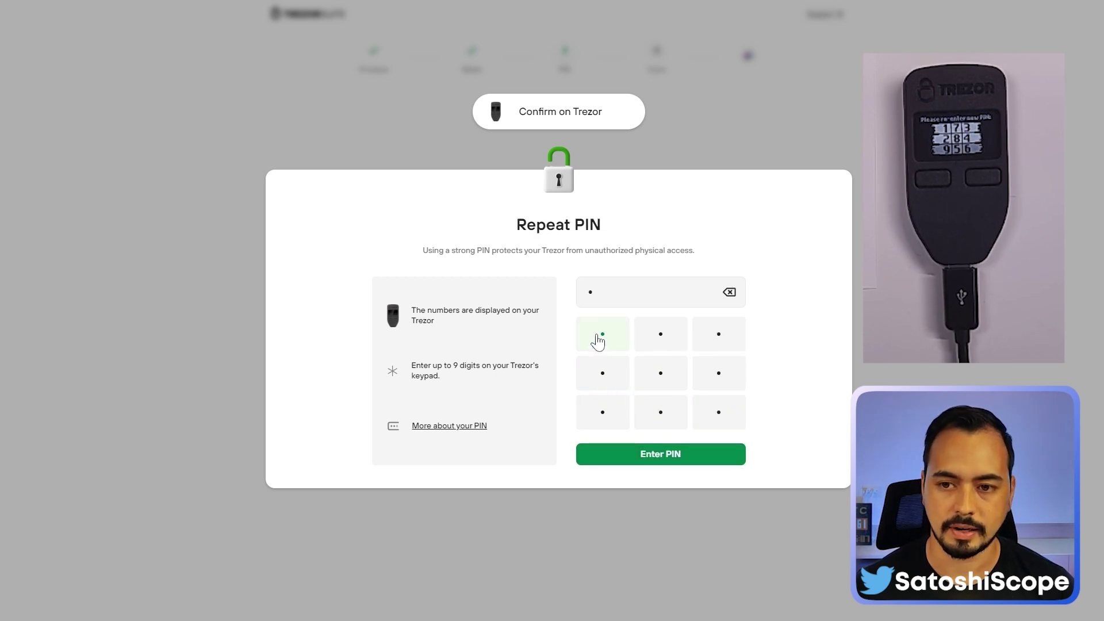
click(680, 337)
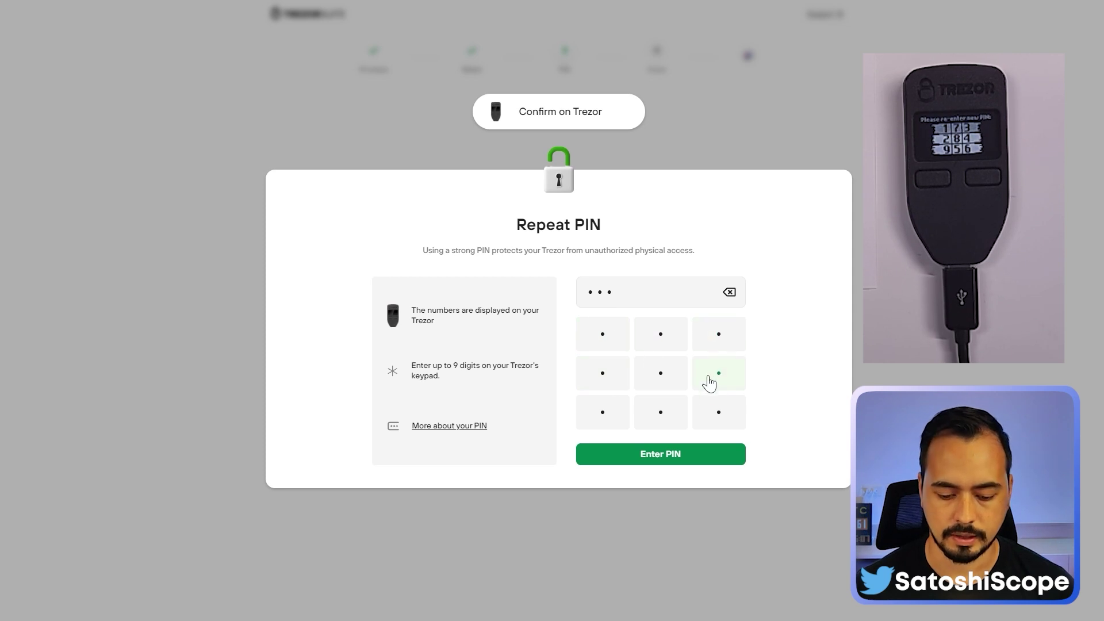
click(661, 453)
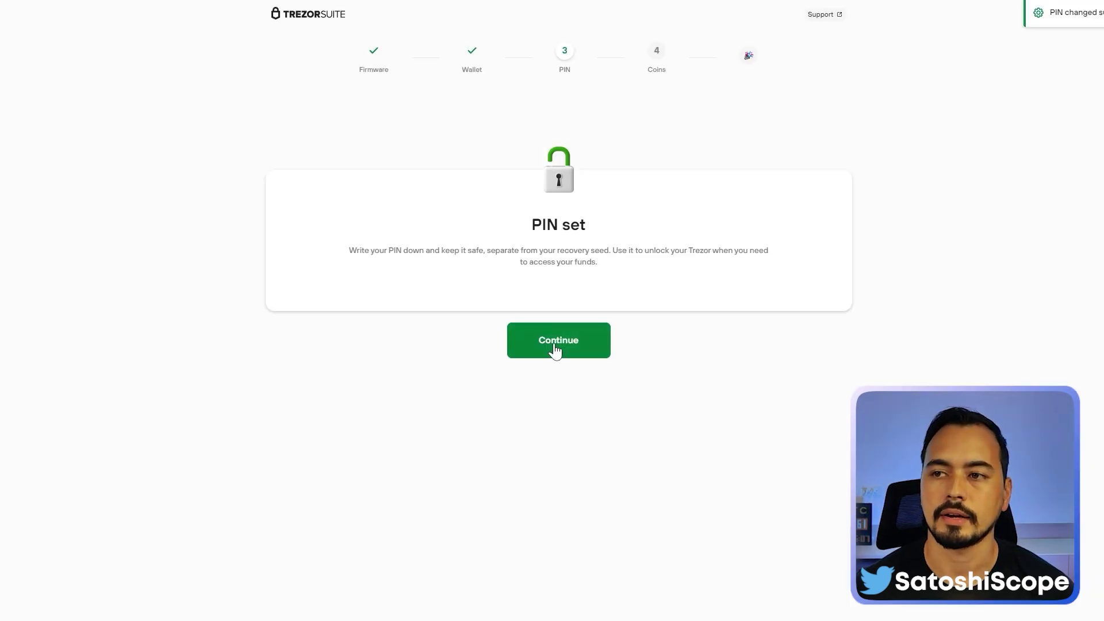
click(556, 349)
click(518, 354)
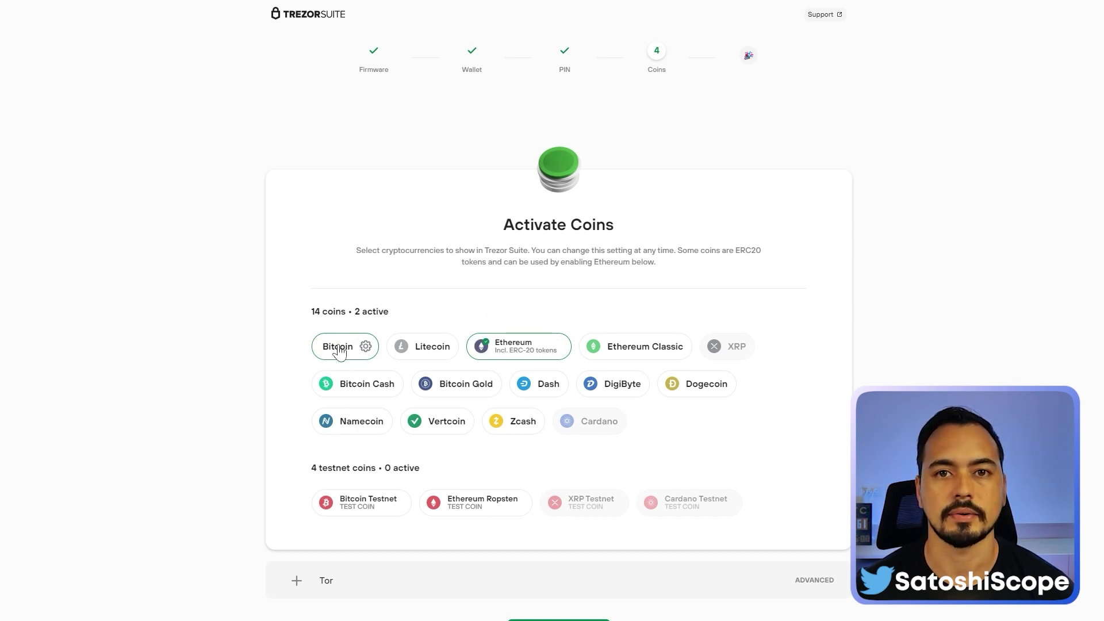
Finish coin selection, enter Suite, and open the standard wallet without a passphrase.
click(559, 618)
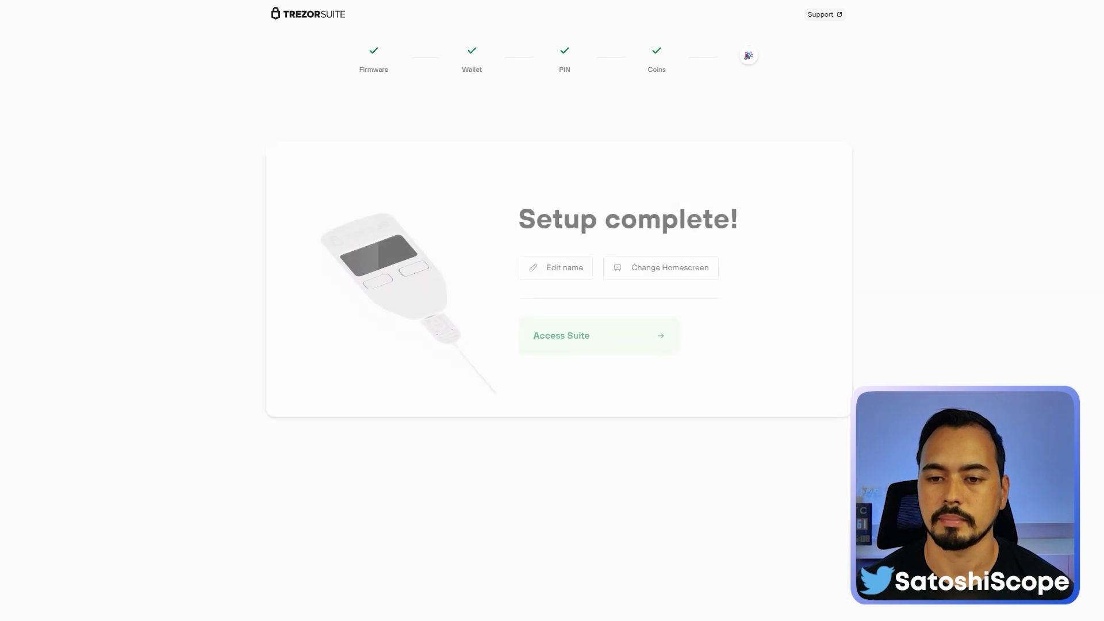
click(550, 344)
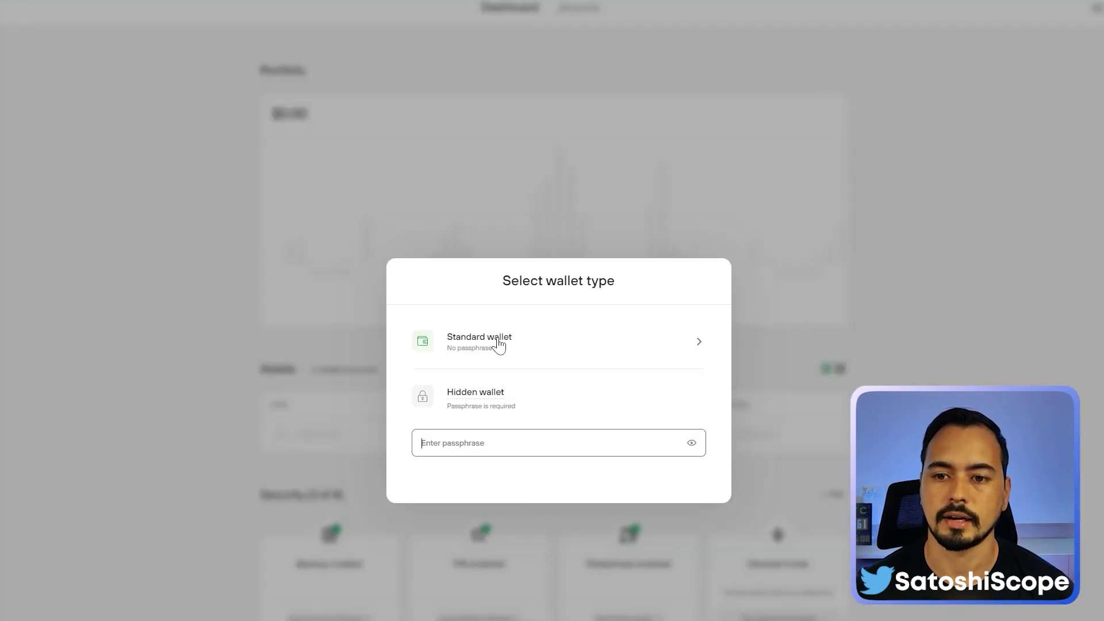
click(497, 339)
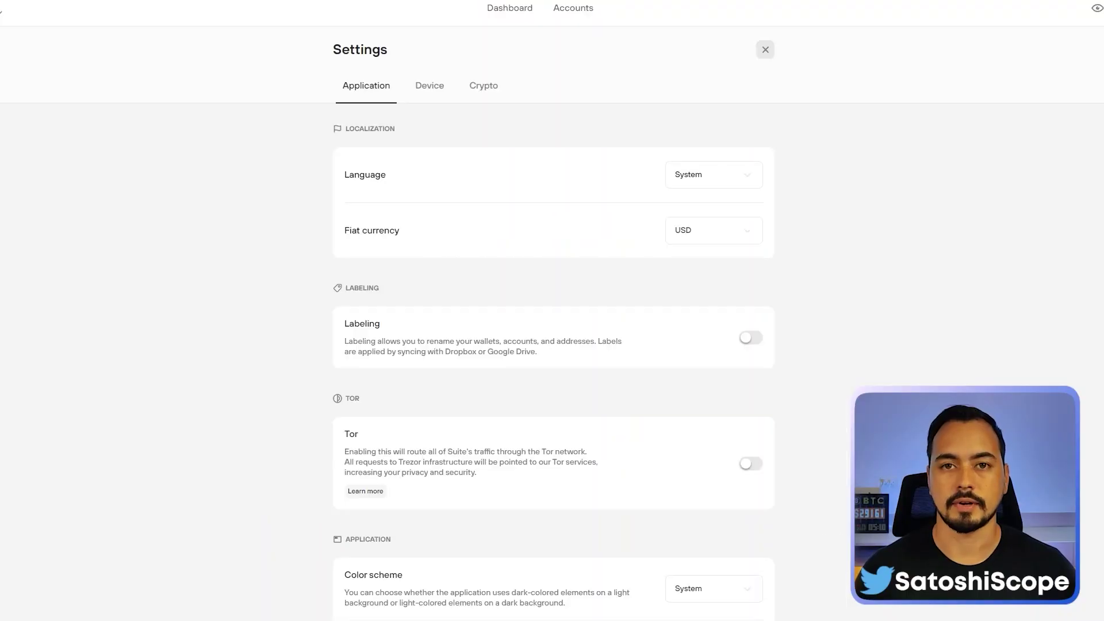
Wipe the Trezor from Device settings, acknowledging both warnings and confirming the factory reset.
scroll(748, 406, down, 5)
click(430, 43)
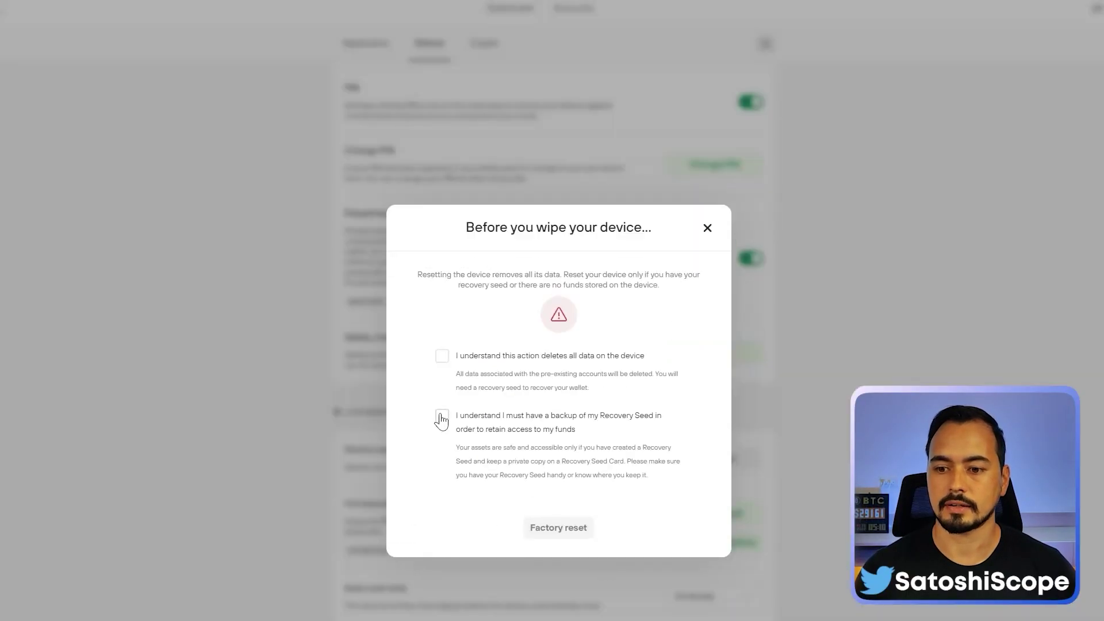
click(442, 415)
click(442, 355)
click(574, 522)
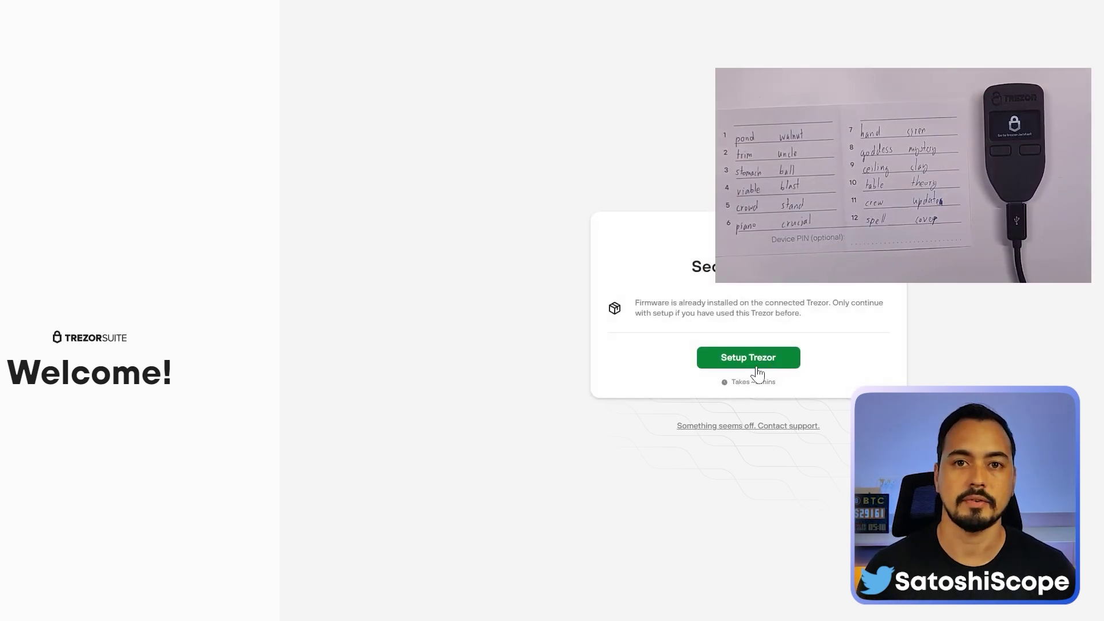
Start recovering the wallet with a 24-word seed entered on the computer.
click(756, 372)
click(558, 319)
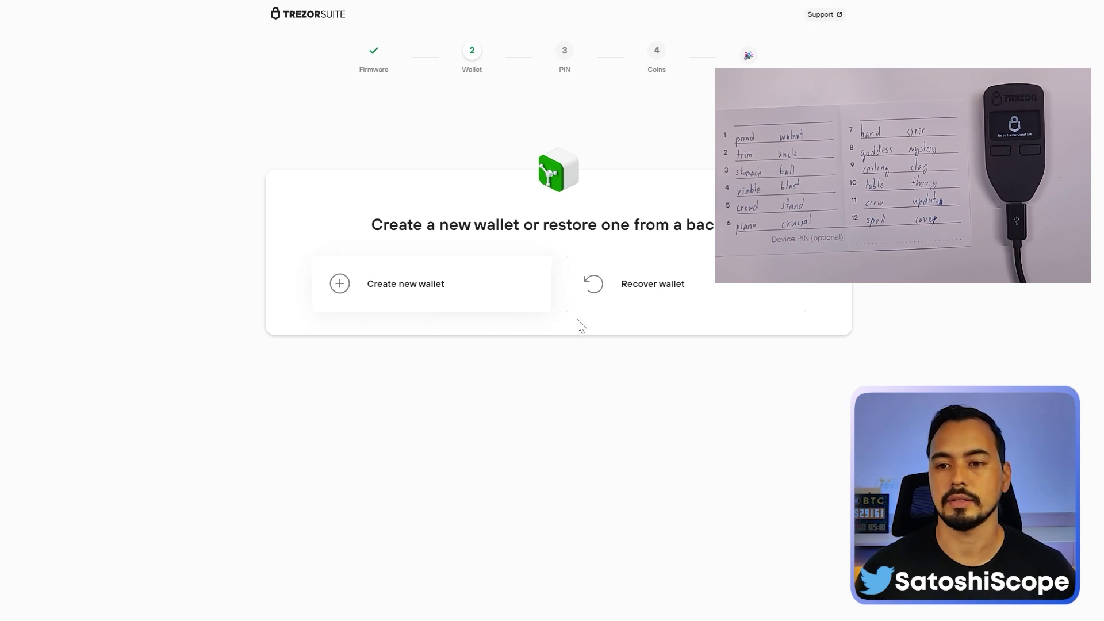
click(625, 294)
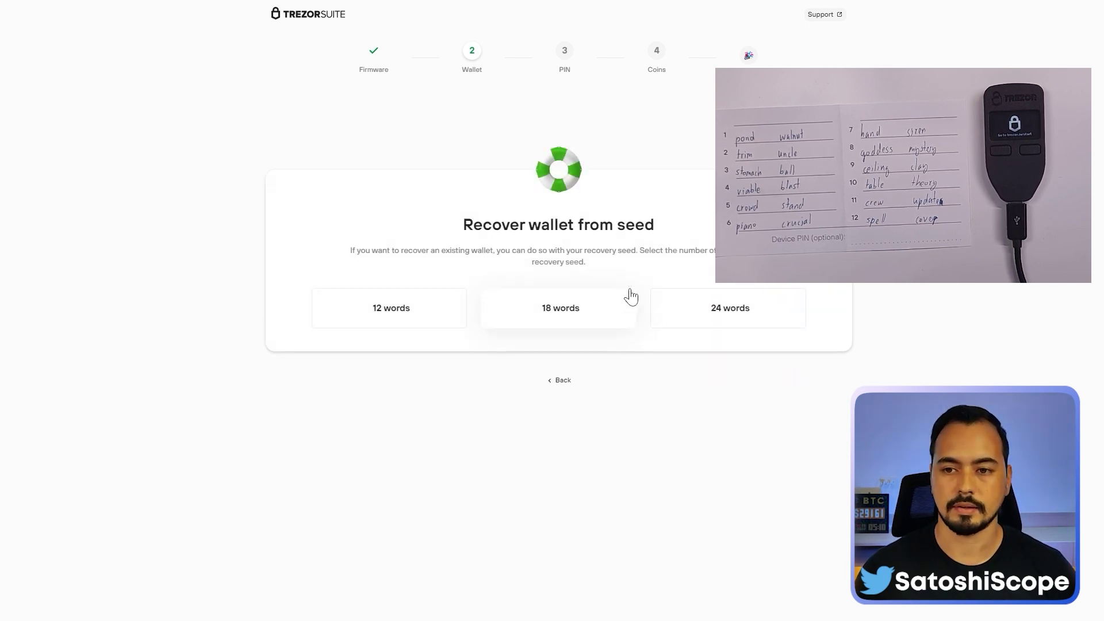
click(716, 322)
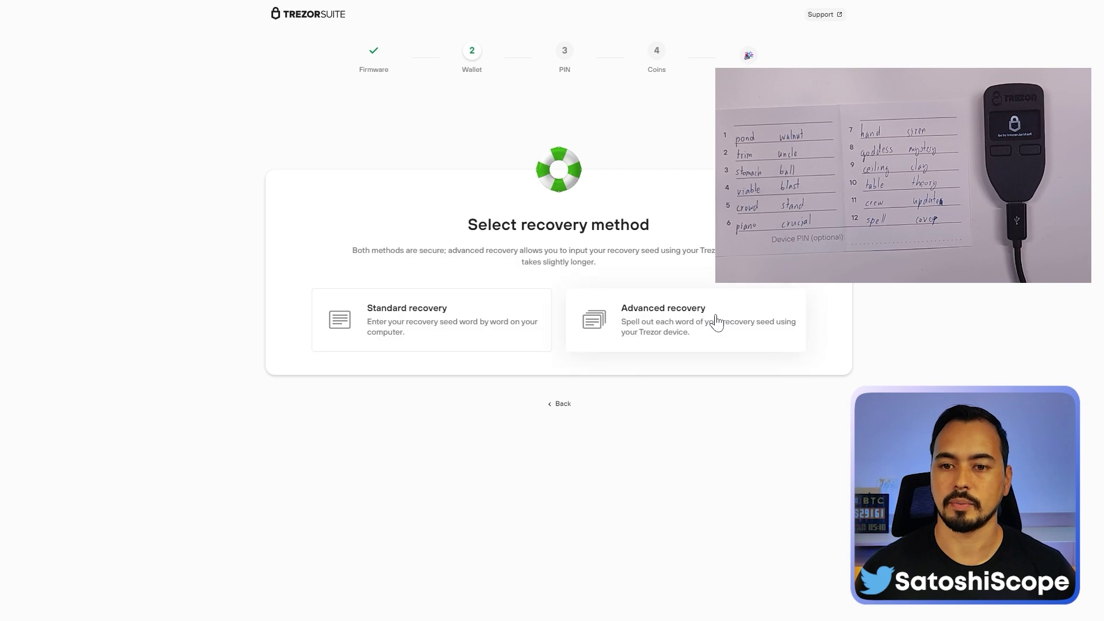
click(448, 335)
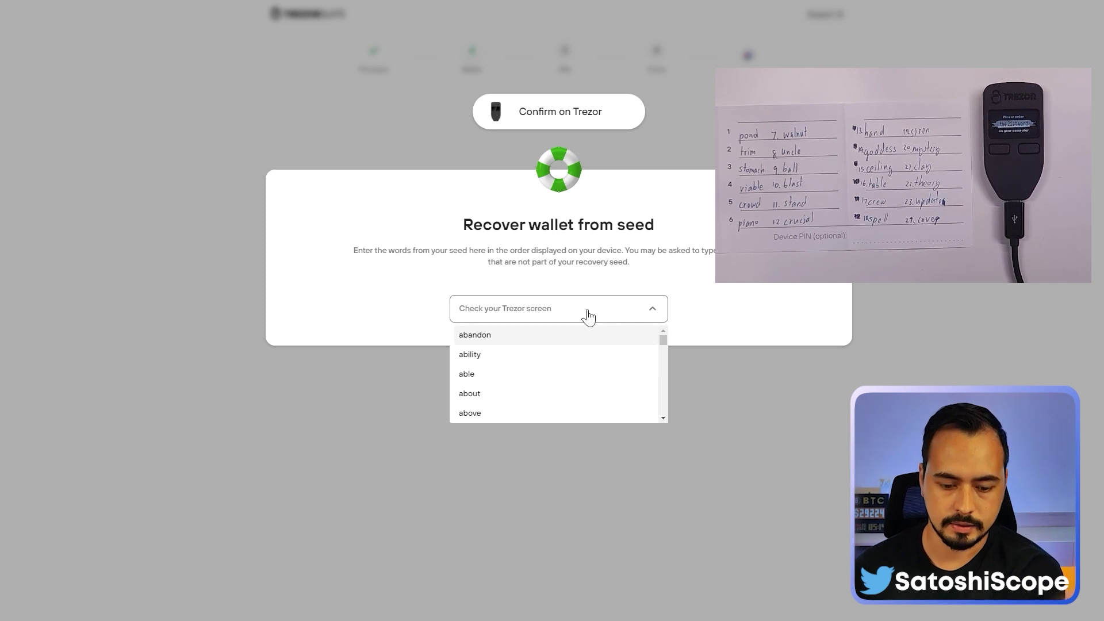
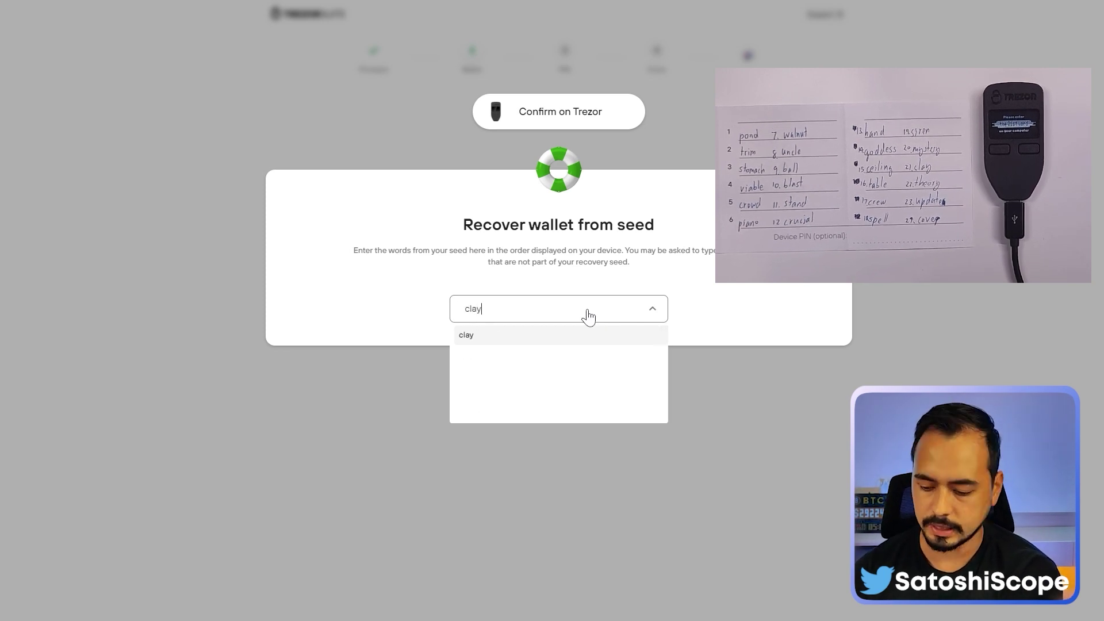
Enter each recovery seed word the device requests until recovery completes.
key(Return)
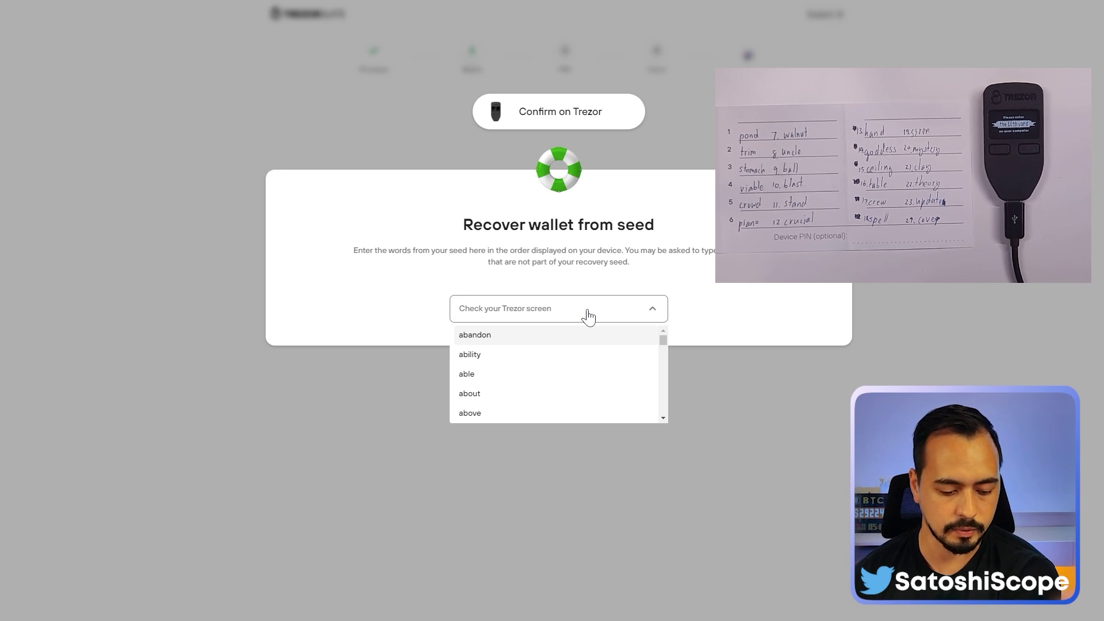
key(Return)
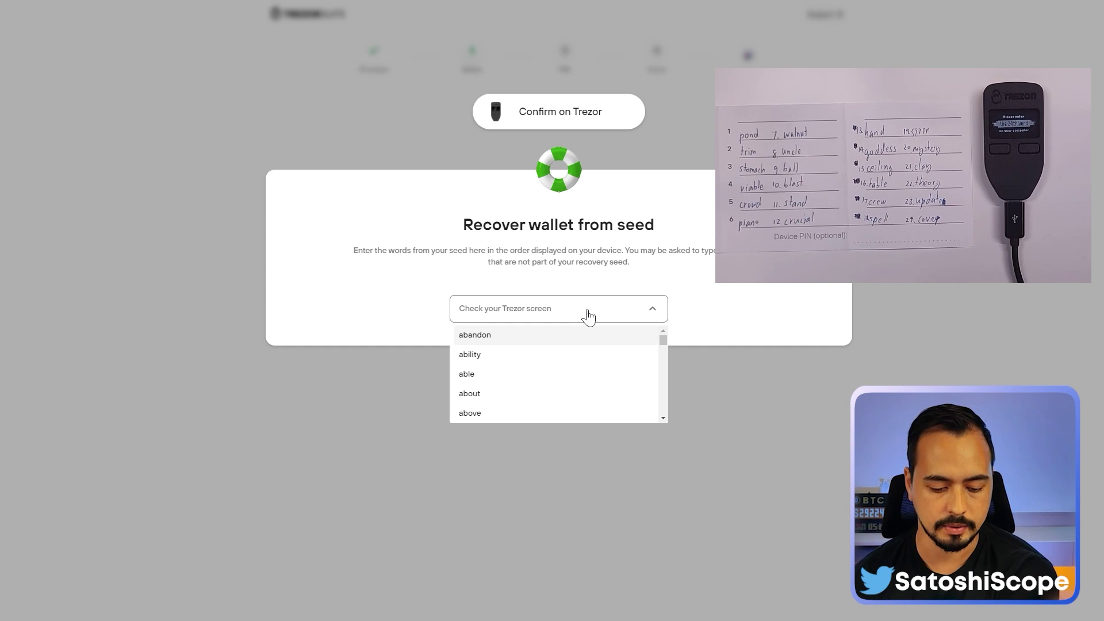
key(Return)
key(Return)
key(Return)
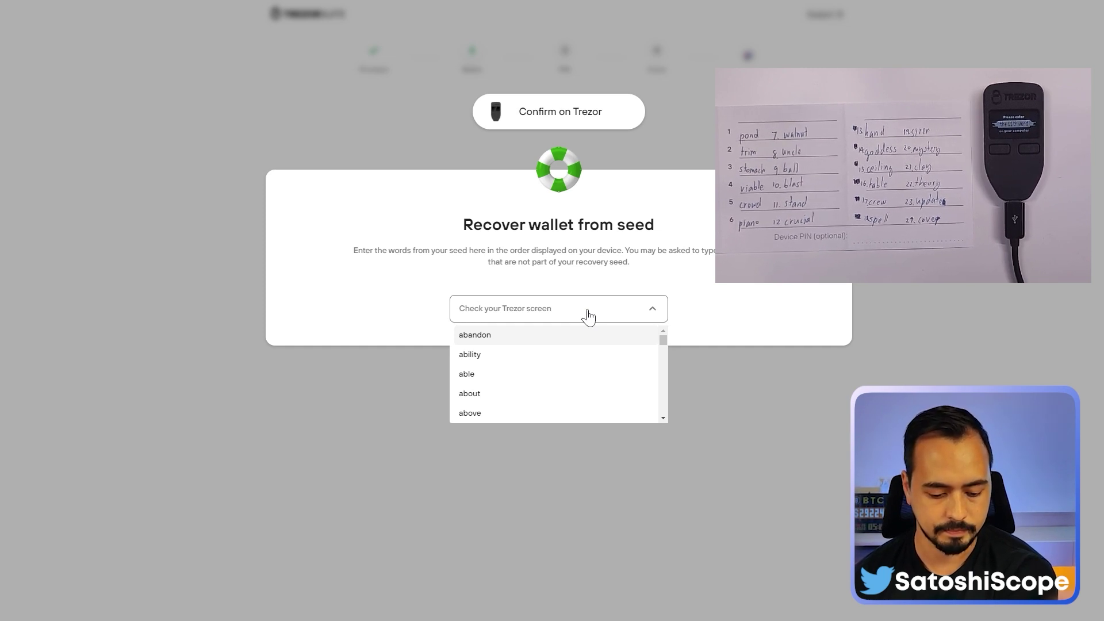
key(Return)
key(Return)
key(Return)
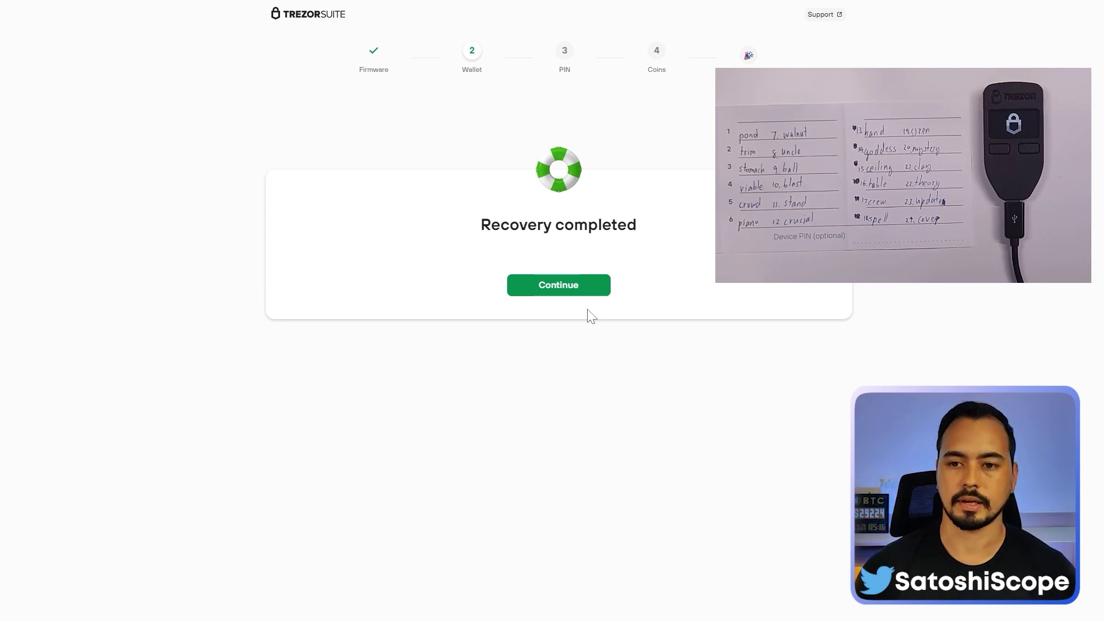
Continue past recovery and enter a new four-digit device PIN.
click(564, 292)
click(563, 303)
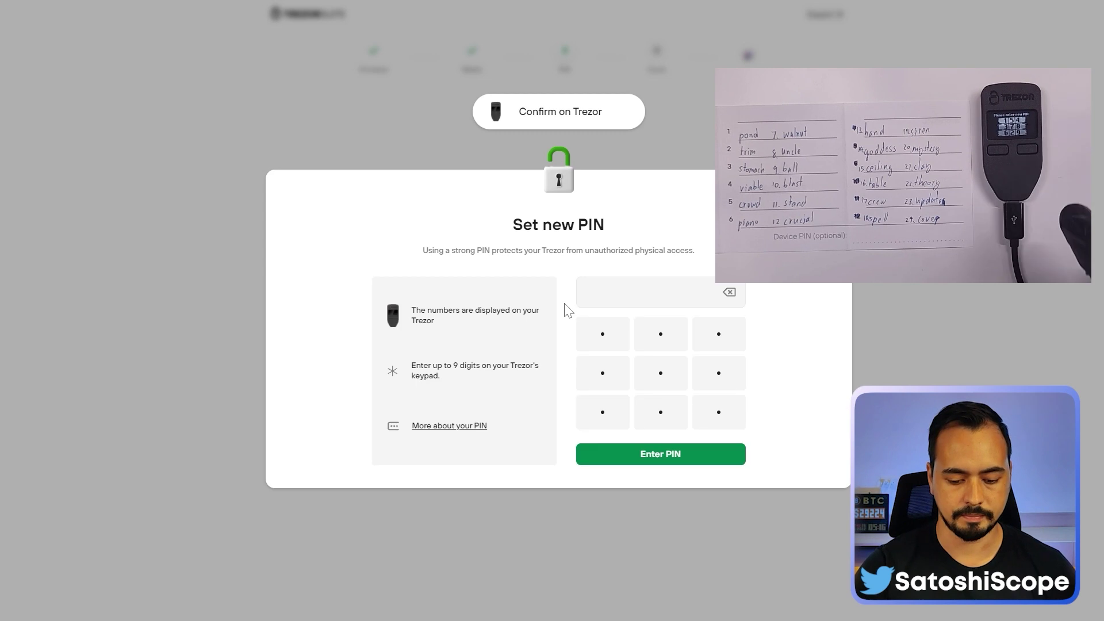
click(608, 345)
click(653, 419)
click(613, 386)
click(717, 340)
click(680, 454)
Repeat the PIN to confirm it, then finish setup and open the standard wallet.
click(660, 420)
click(697, 401)
click(674, 379)
click(612, 418)
click(656, 458)
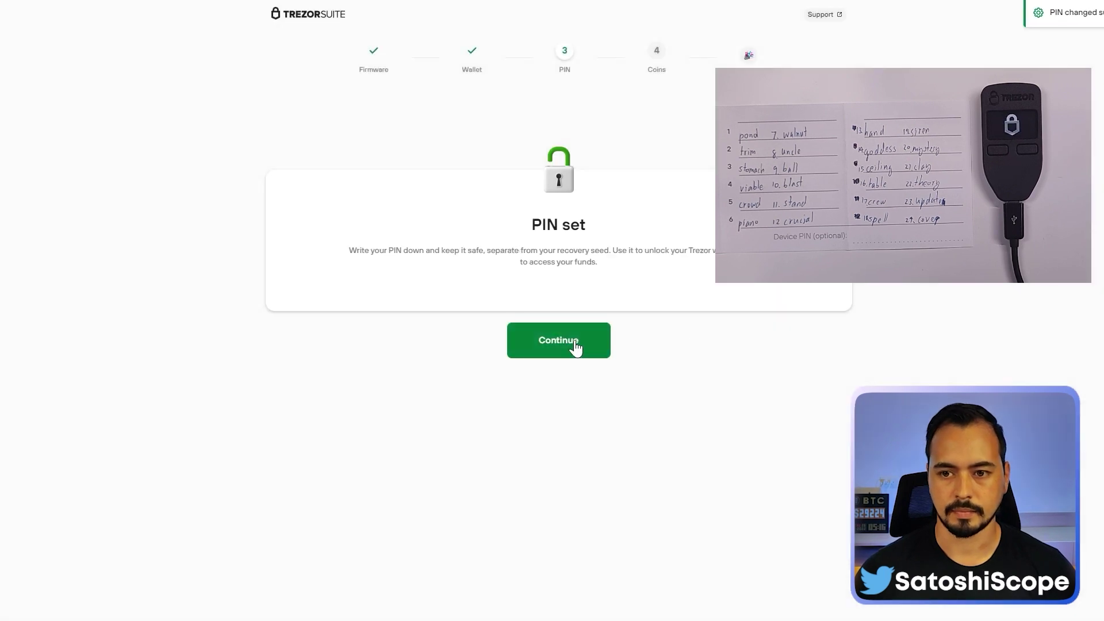
click(571, 345)
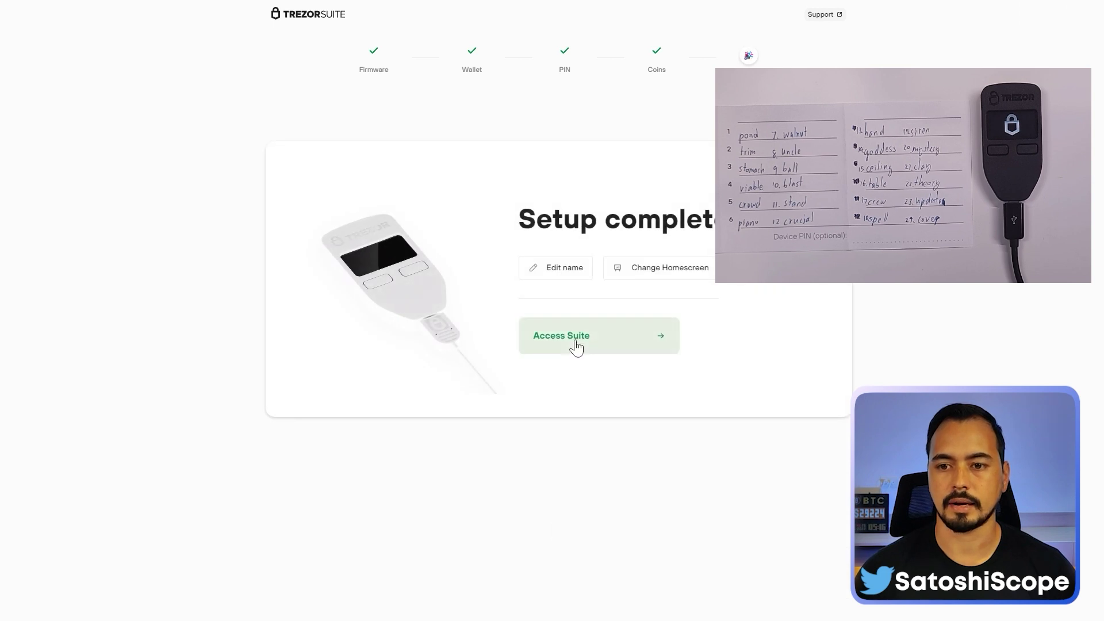
click(575, 348)
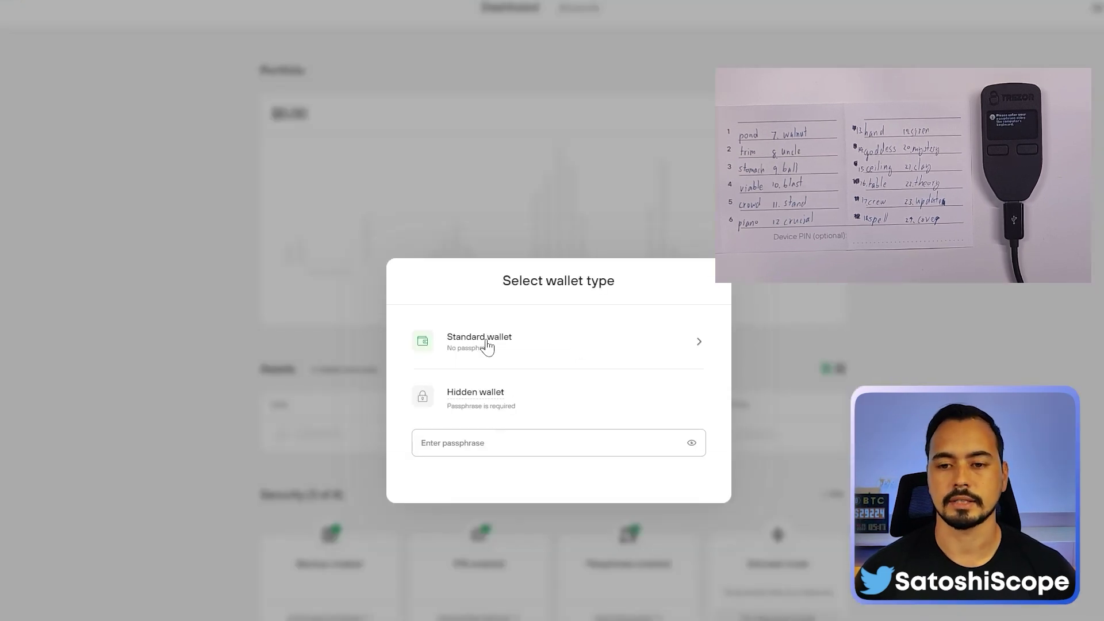
click(486, 343)
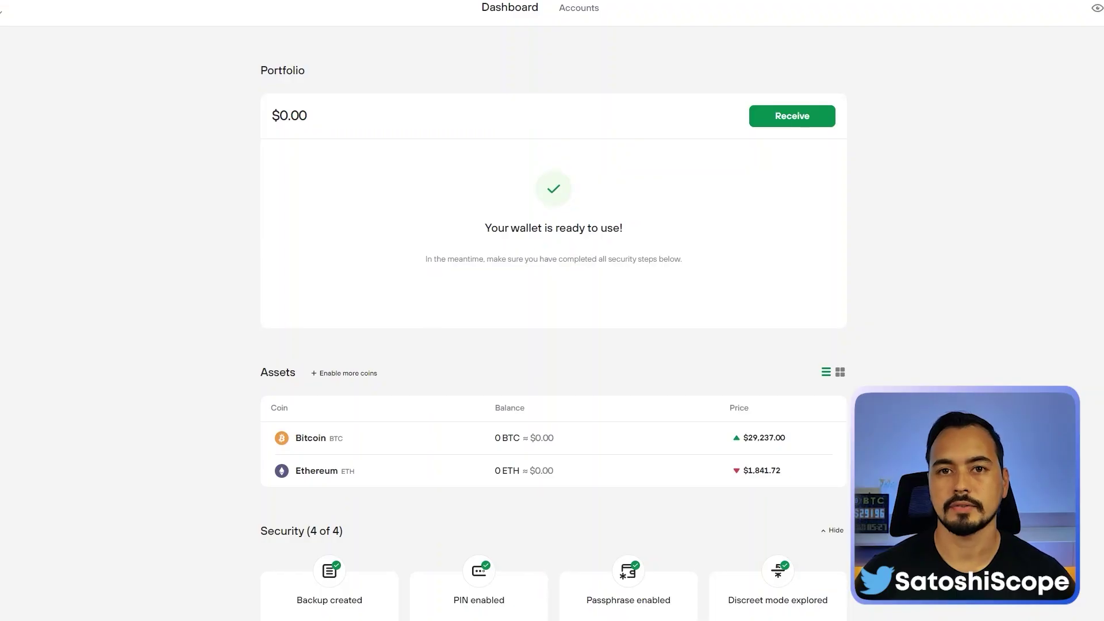
Check for app updates in Settings, confirming none is available.
click(1098, 59)
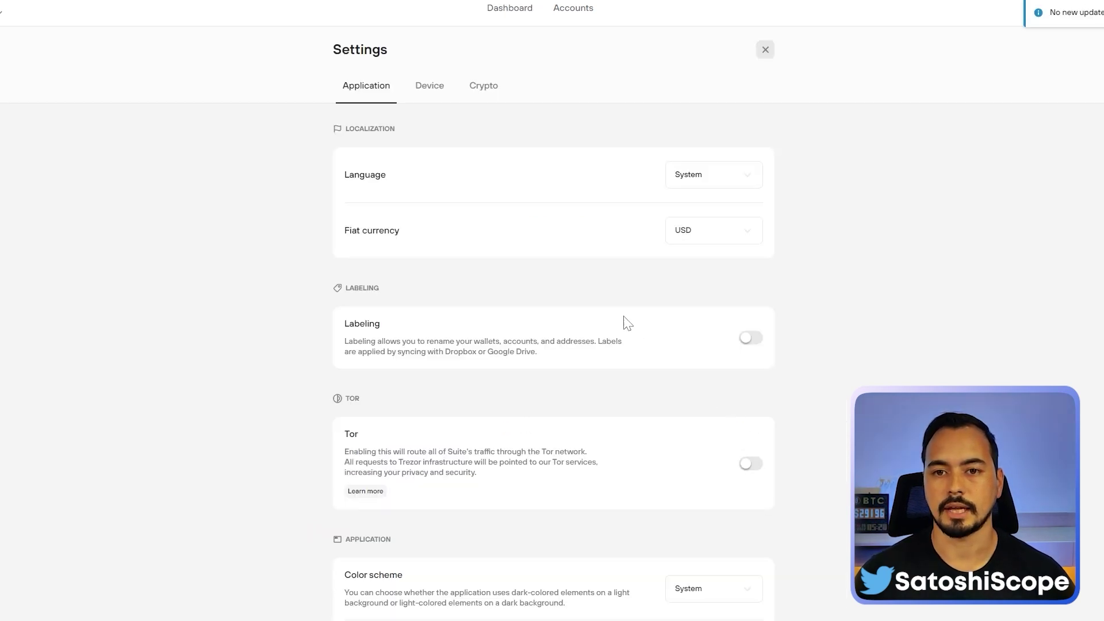
scroll(407, 175, down, 5)
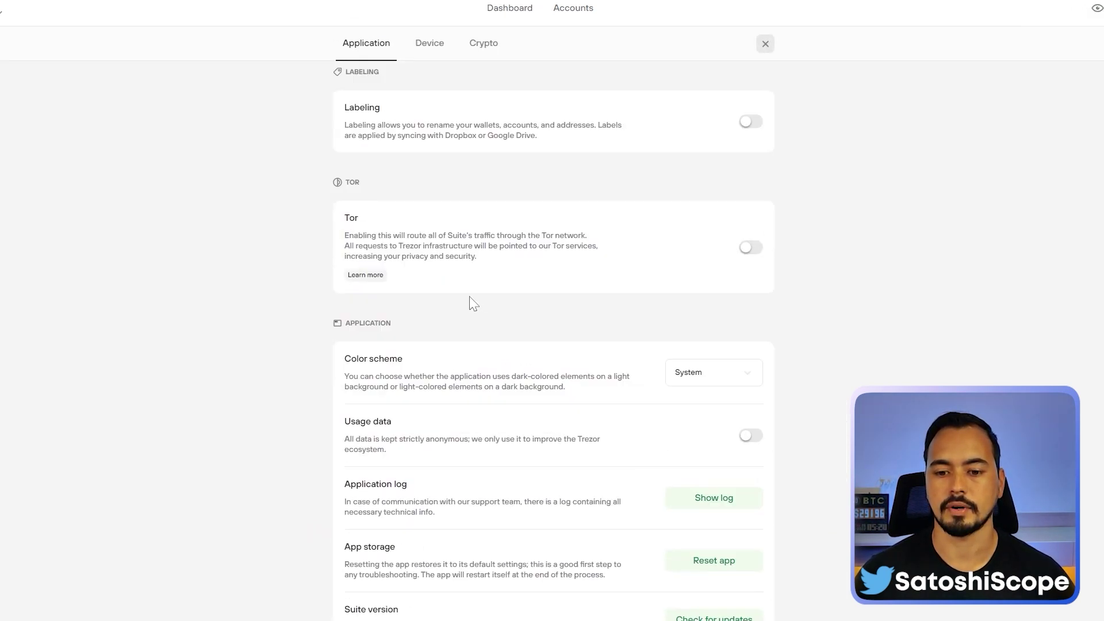
click(702, 570)
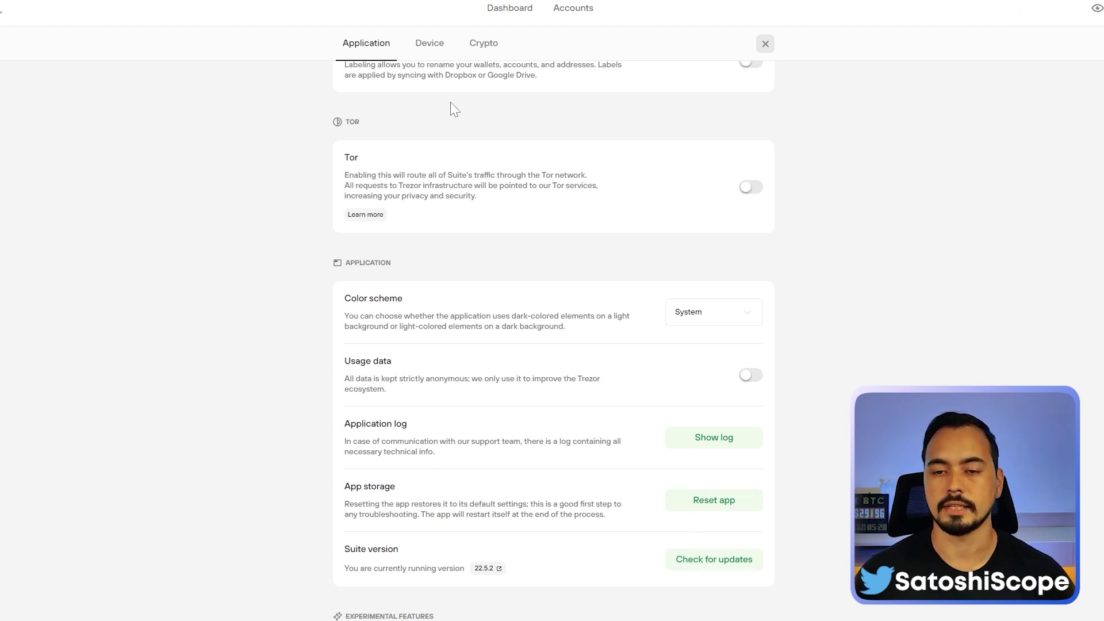
Review the device auto-lock time in Device settings, keeping it at 10 minutes.
click(433, 47)
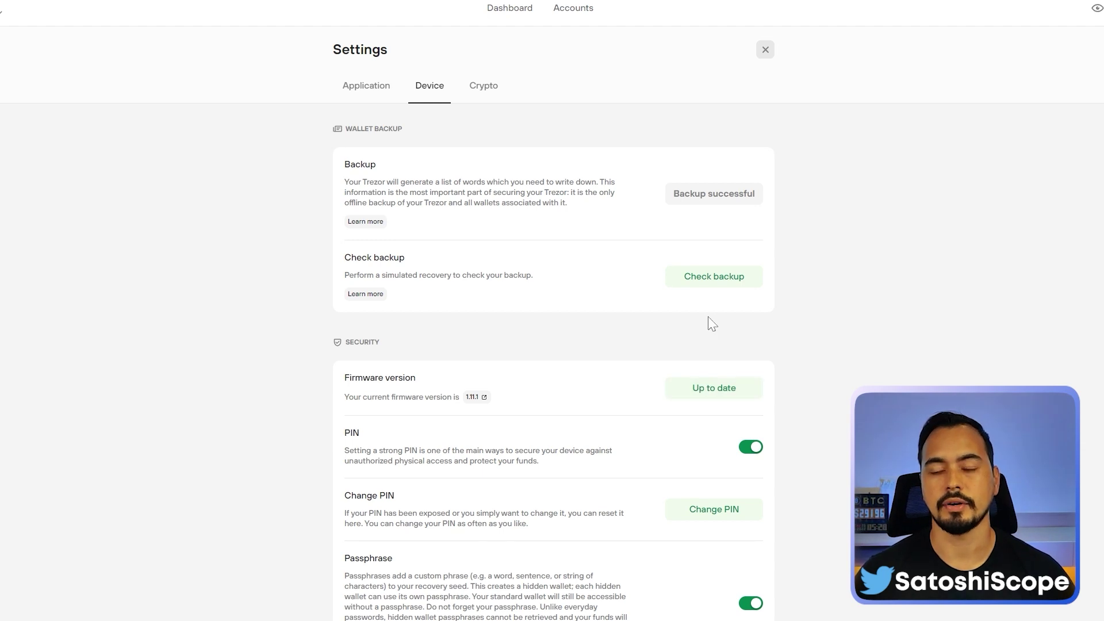
scroll(707, 322, down, 8)
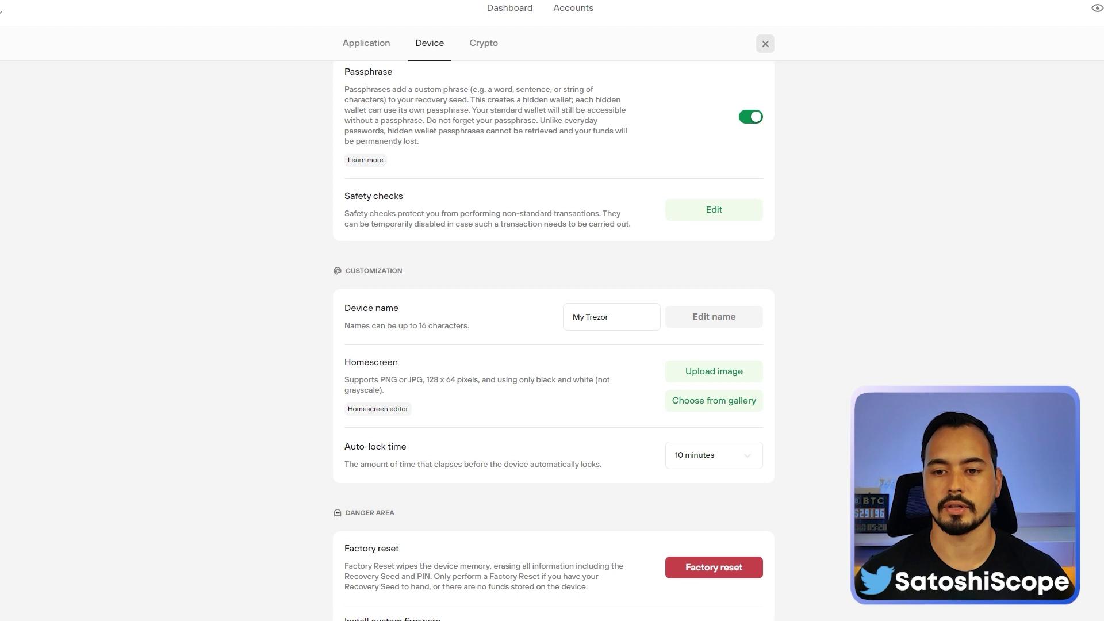
click(698, 457)
click(698, 457)
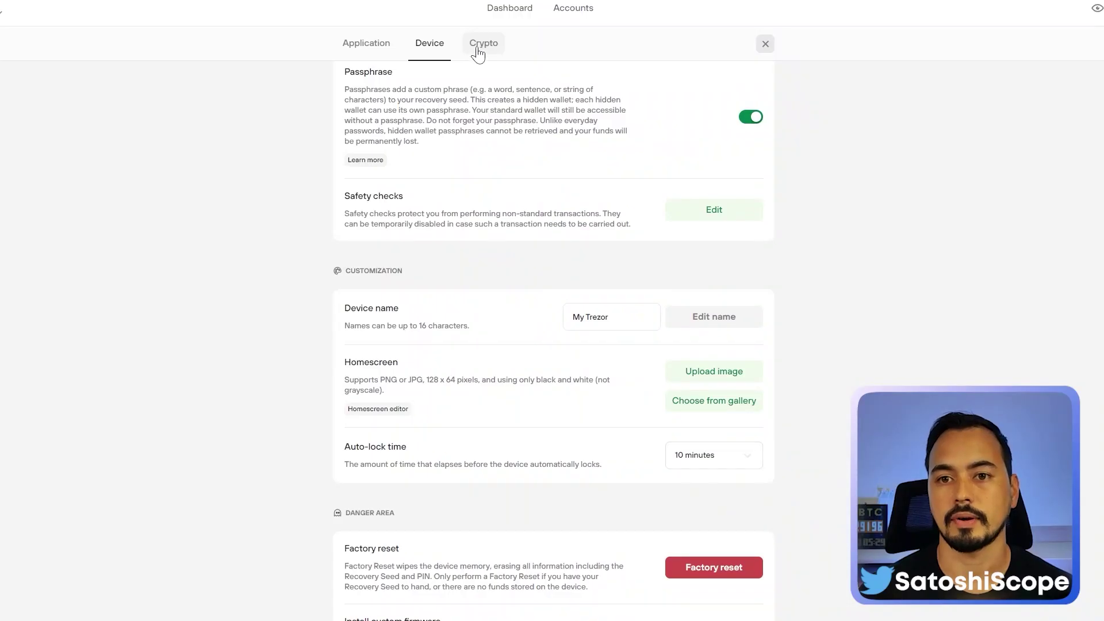
Enable Dogecoin in the Crypto settings, then go to the Bitcoin #1 account.
click(476, 45)
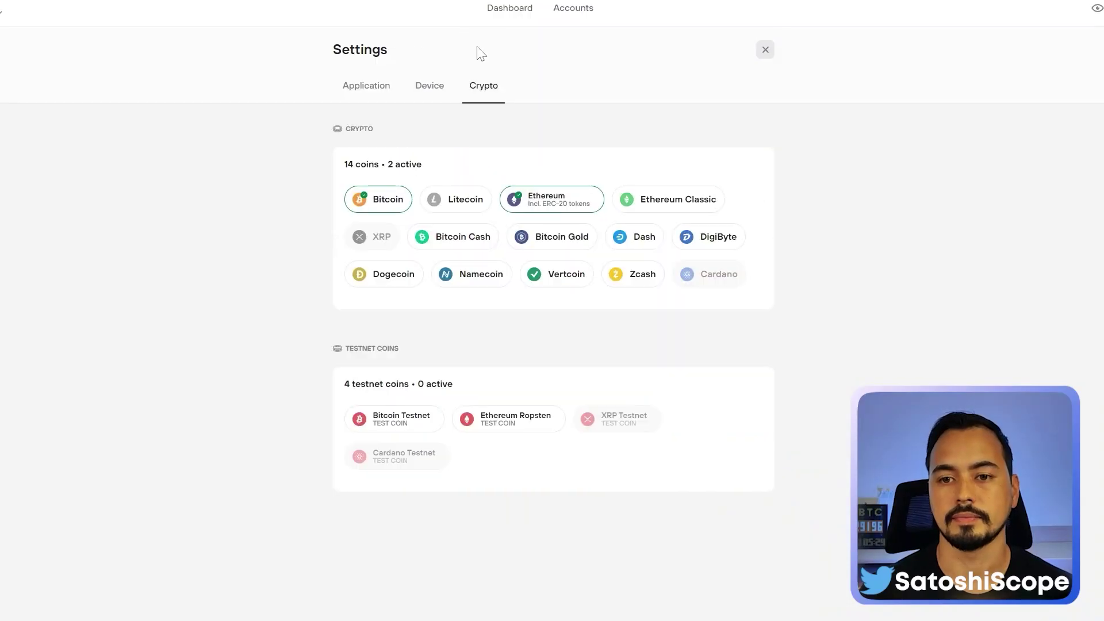
click(385, 283)
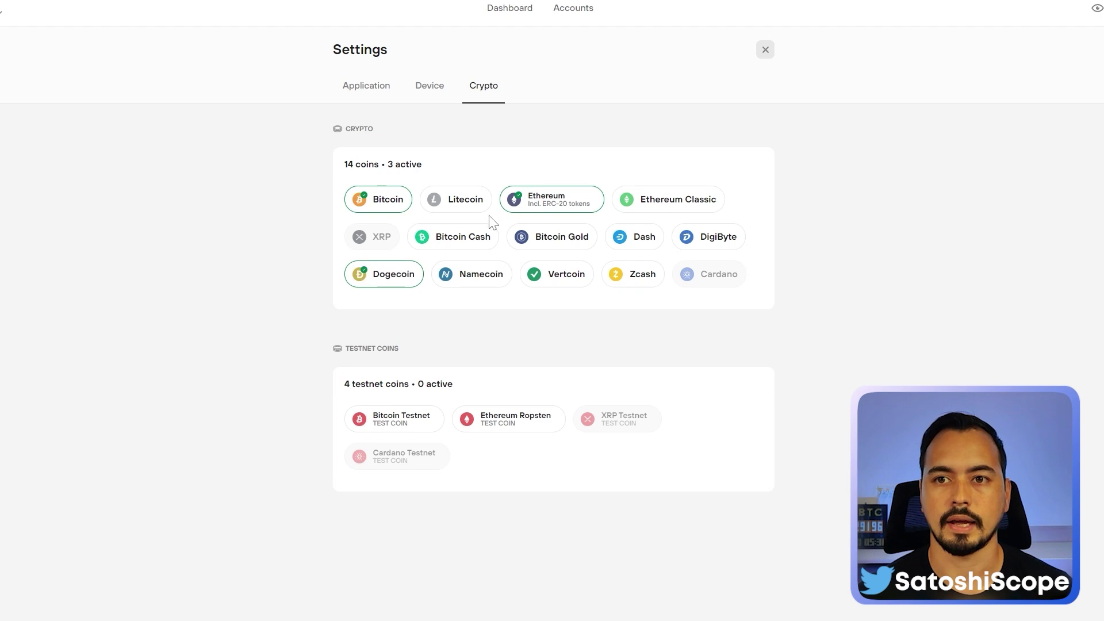
click(574, 8)
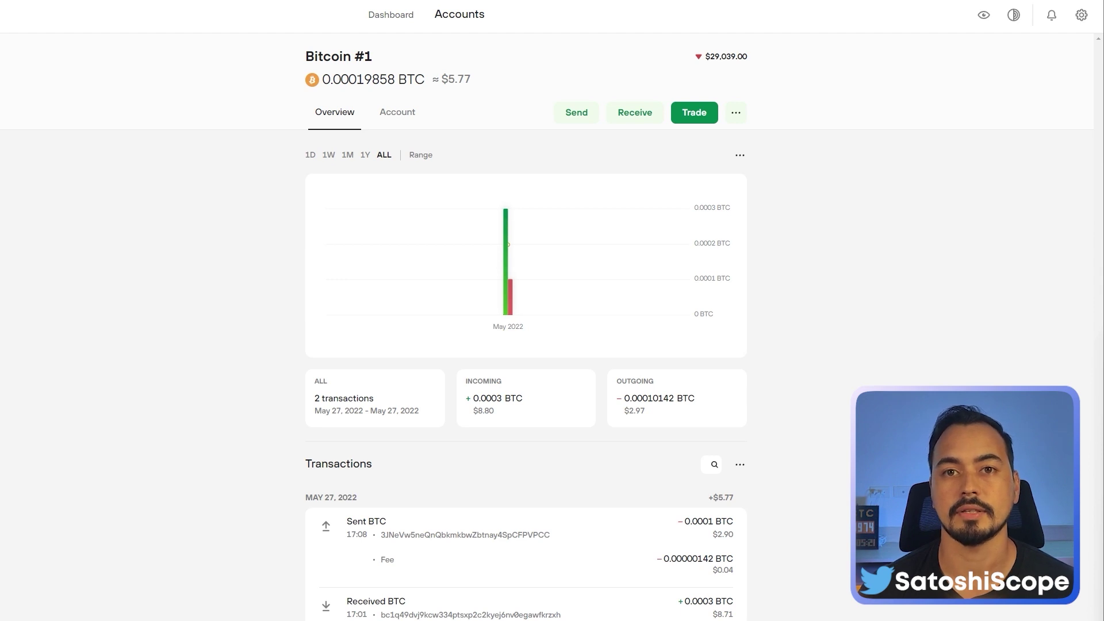
Reveal Bitcoin #1's receiving address with its QR code and copy it to the clipboard.
click(638, 114)
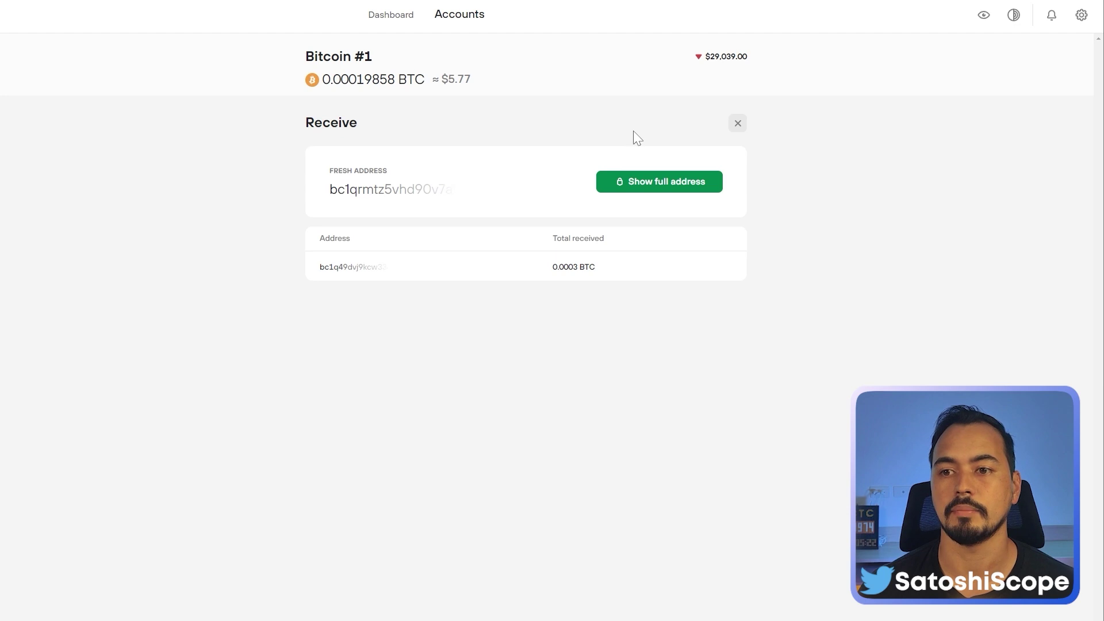
mouse_move(347, 276)
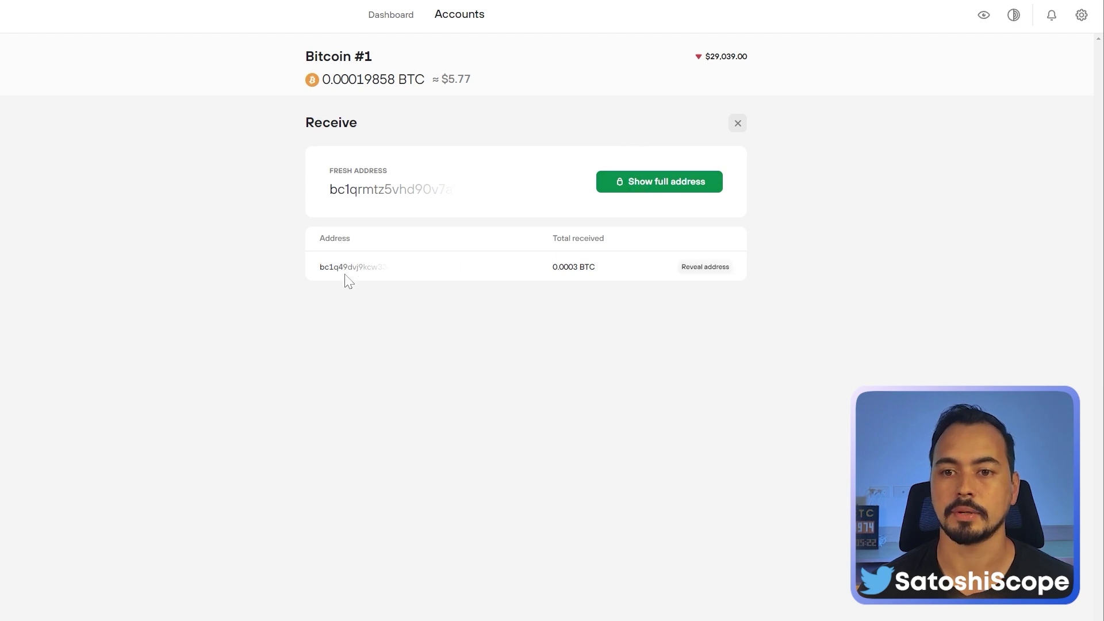
click(703, 270)
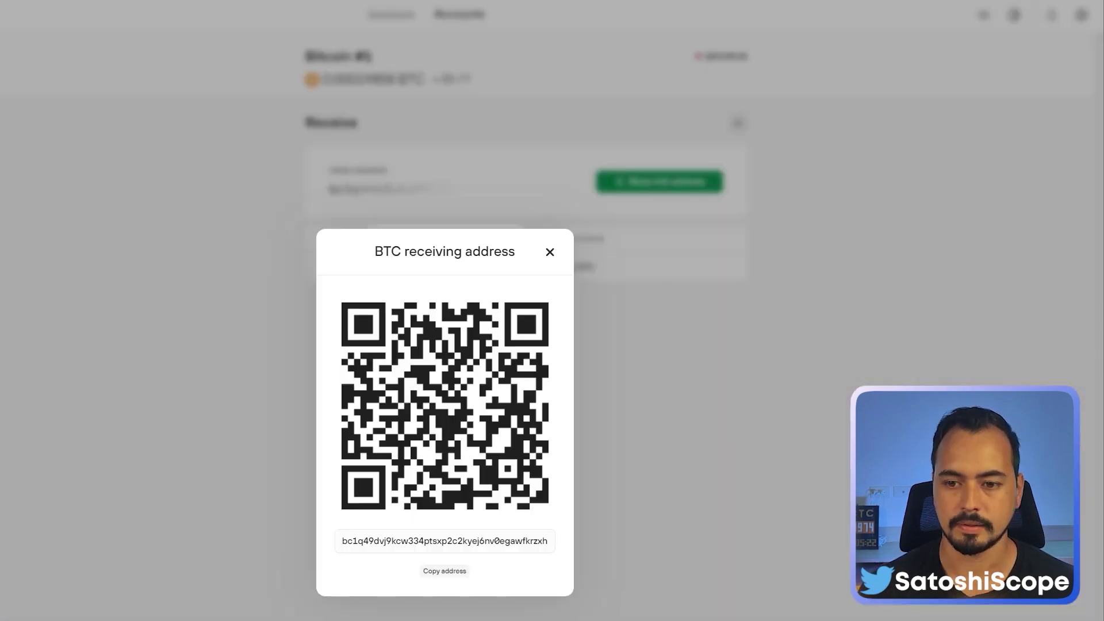
click(446, 572)
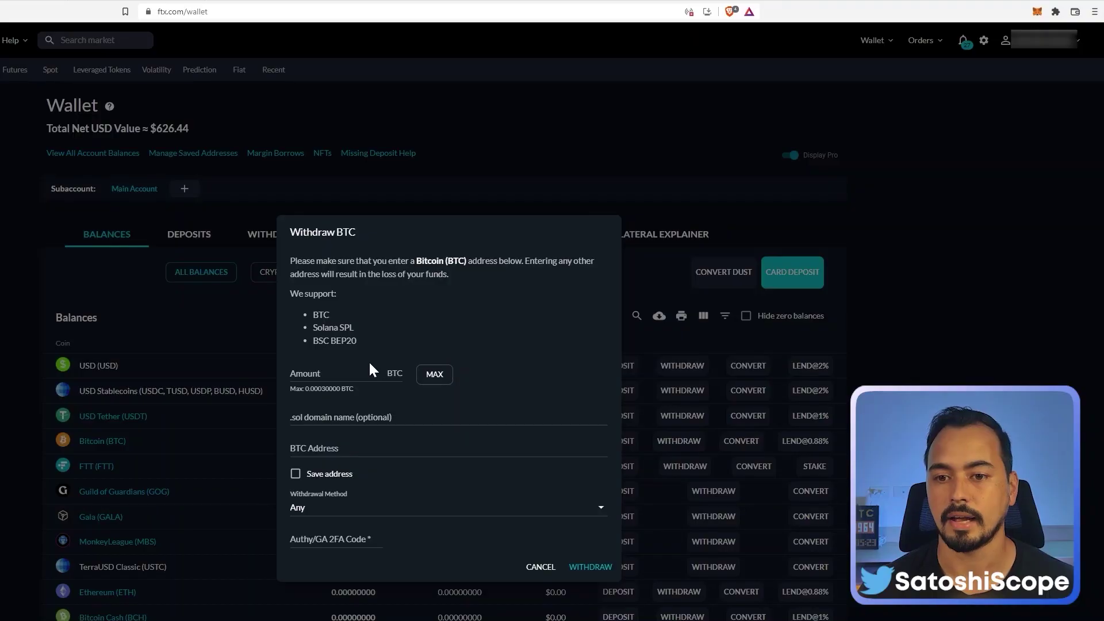
Withdraw 0.0002 BTC from FTX to the pasted Trezor address, entering the 2FA code.
click(331, 373)
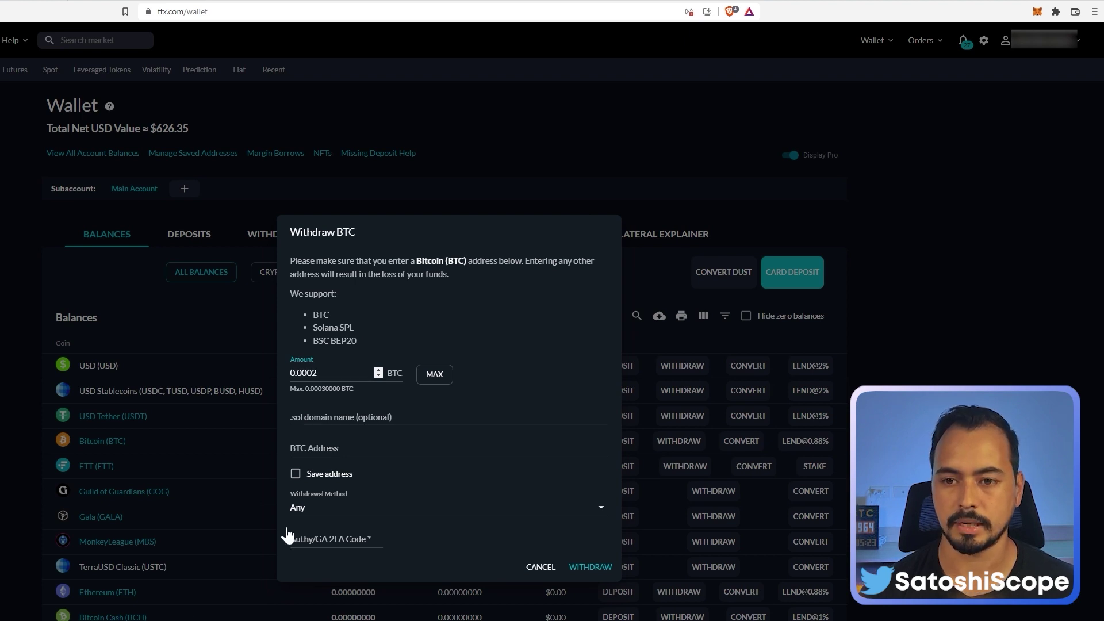
click(345, 447)
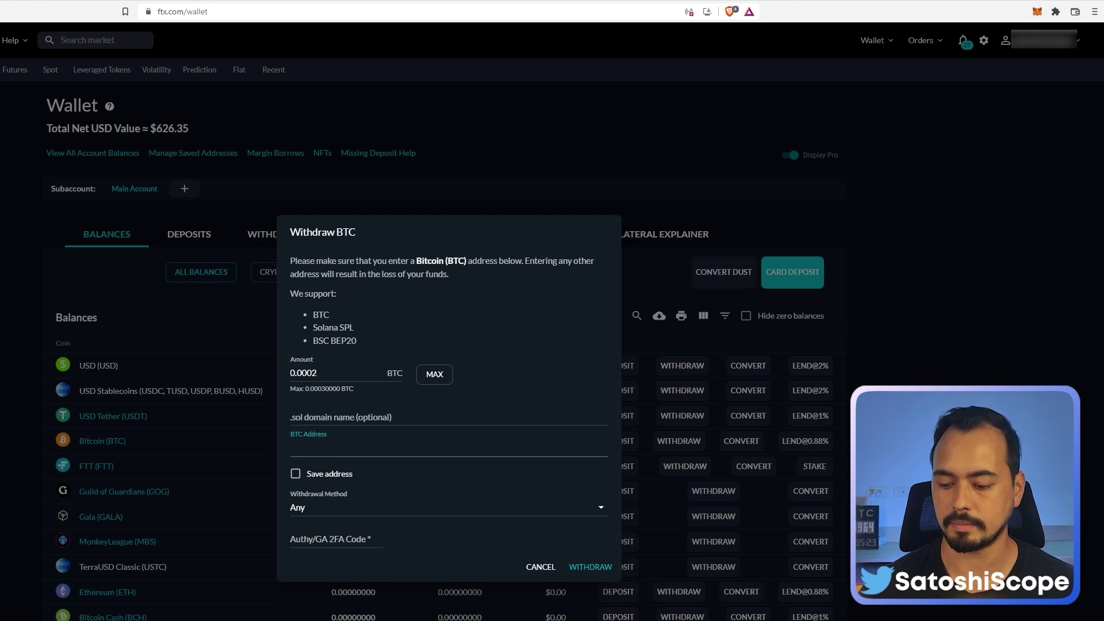
key(ctrl+v)
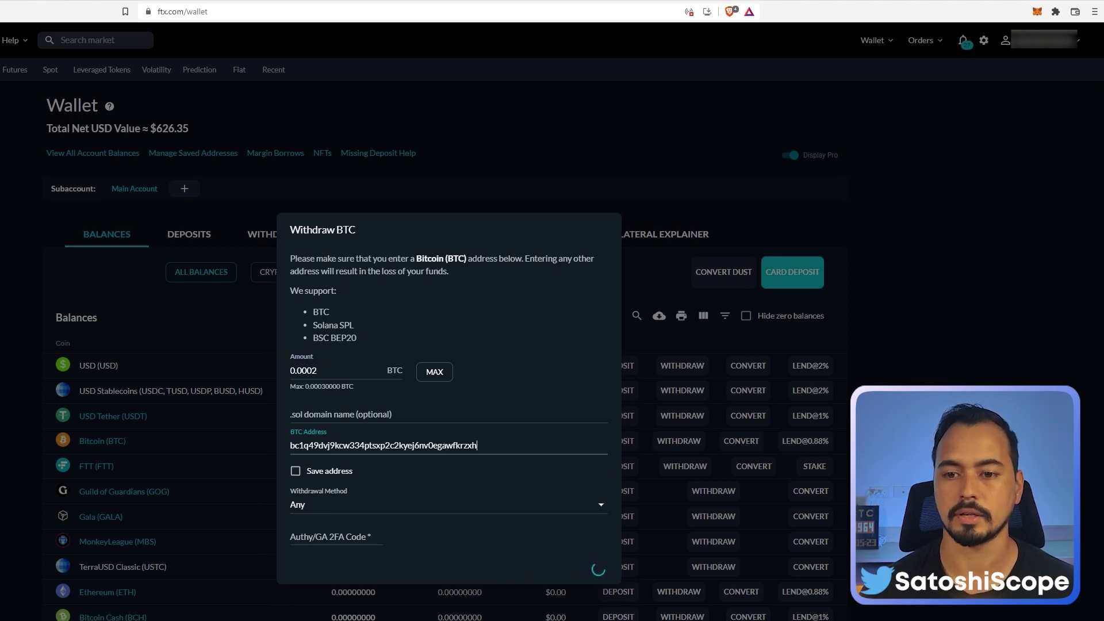
click(334, 497)
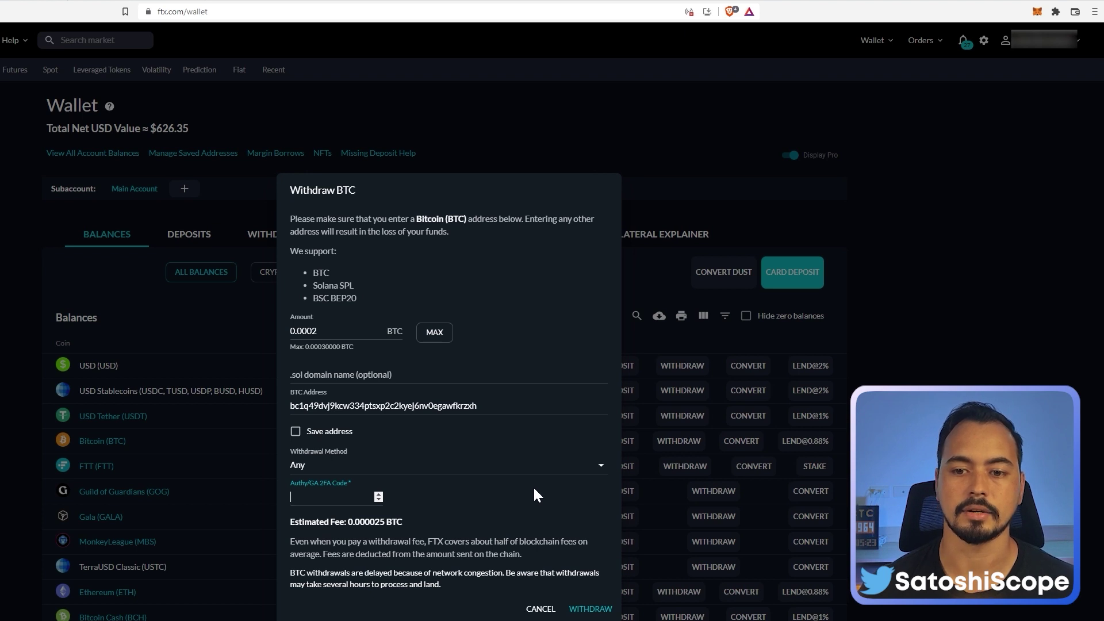
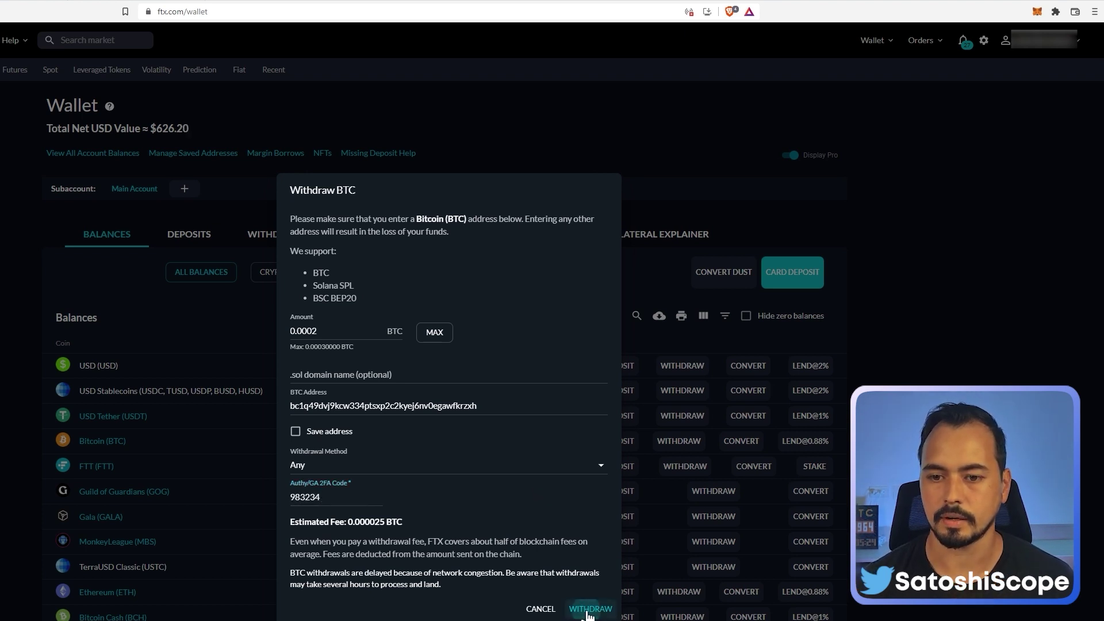
click(589, 610)
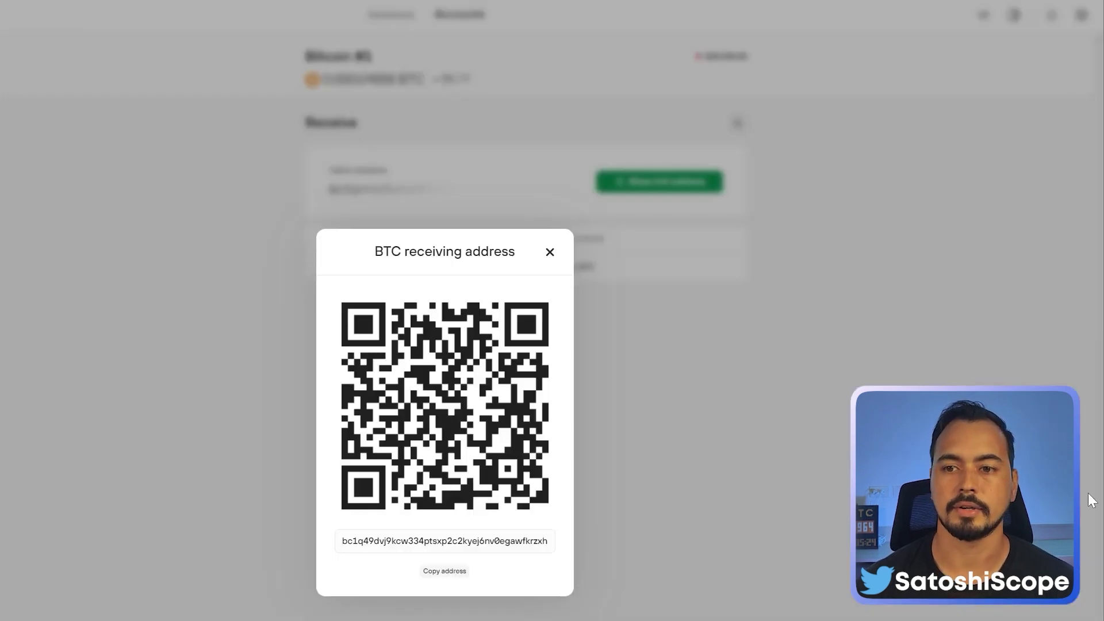
Close the QR code popup and go back to the Bitcoin #1 overview showing the pending 0.000175 BTC.
click(803, 374)
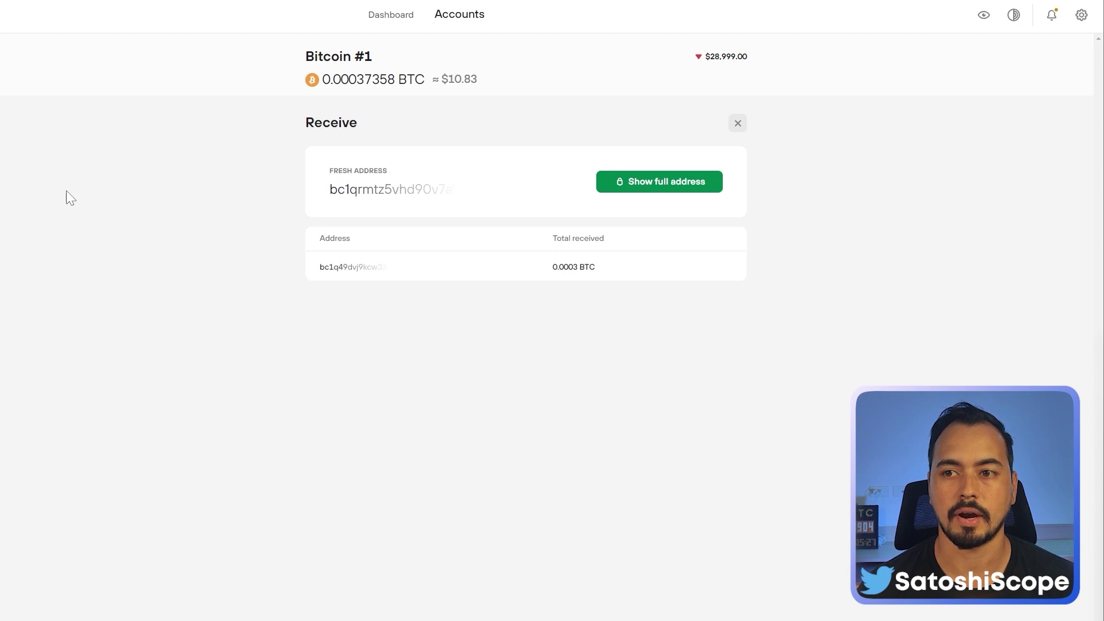
click(447, 19)
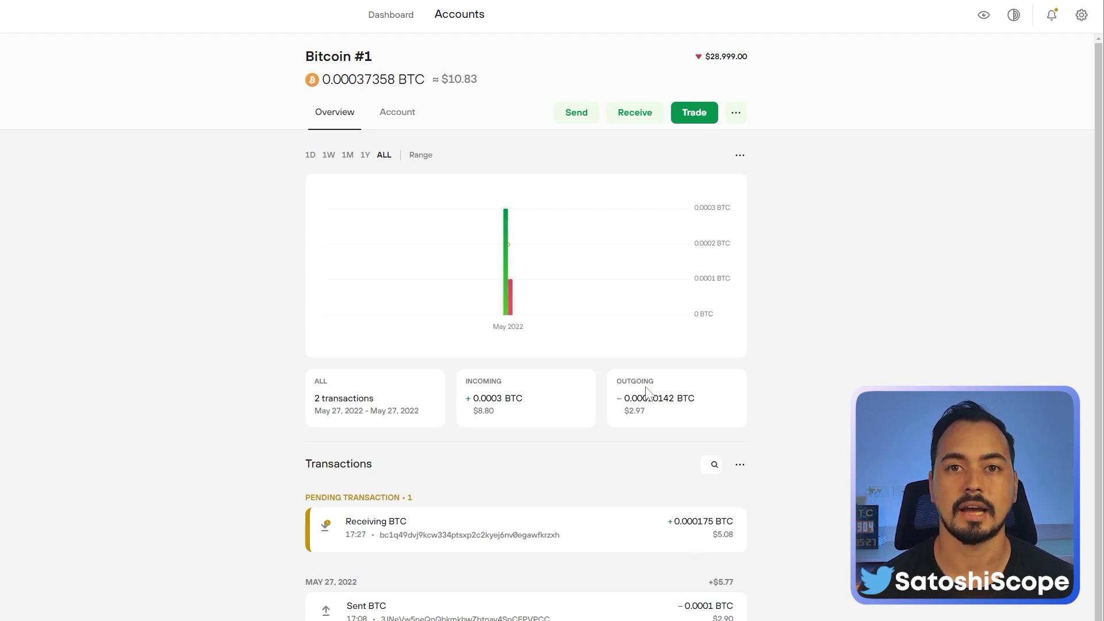
Start a Bitcoin #1 send of 0.0001 BTC to the pasted recipient address.
click(579, 113)
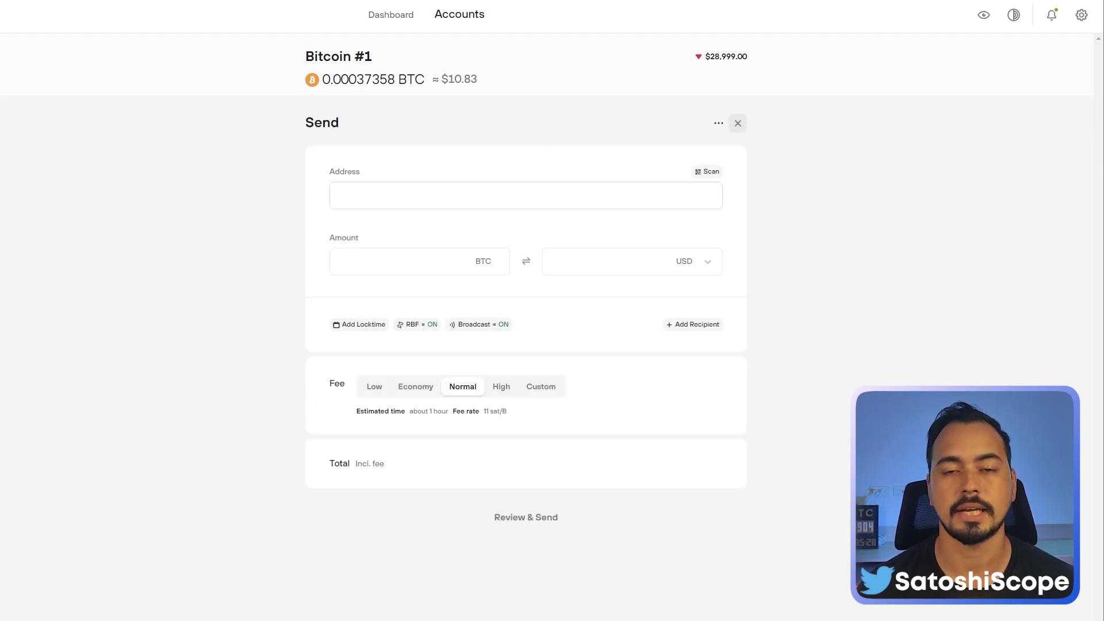
click(339, 195)
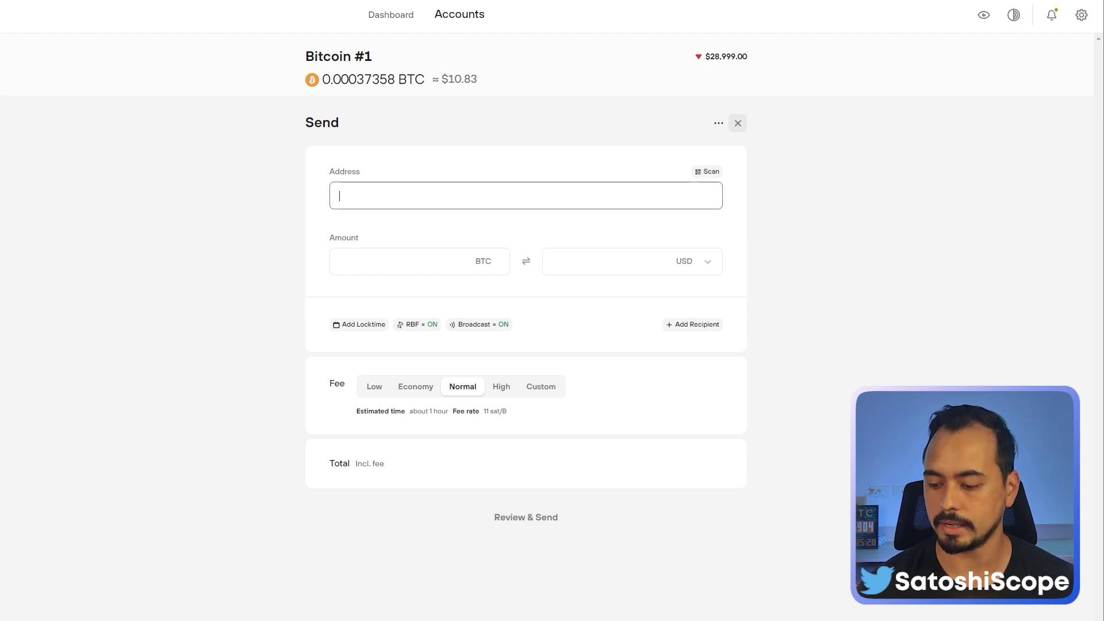
key(ctrl+v)
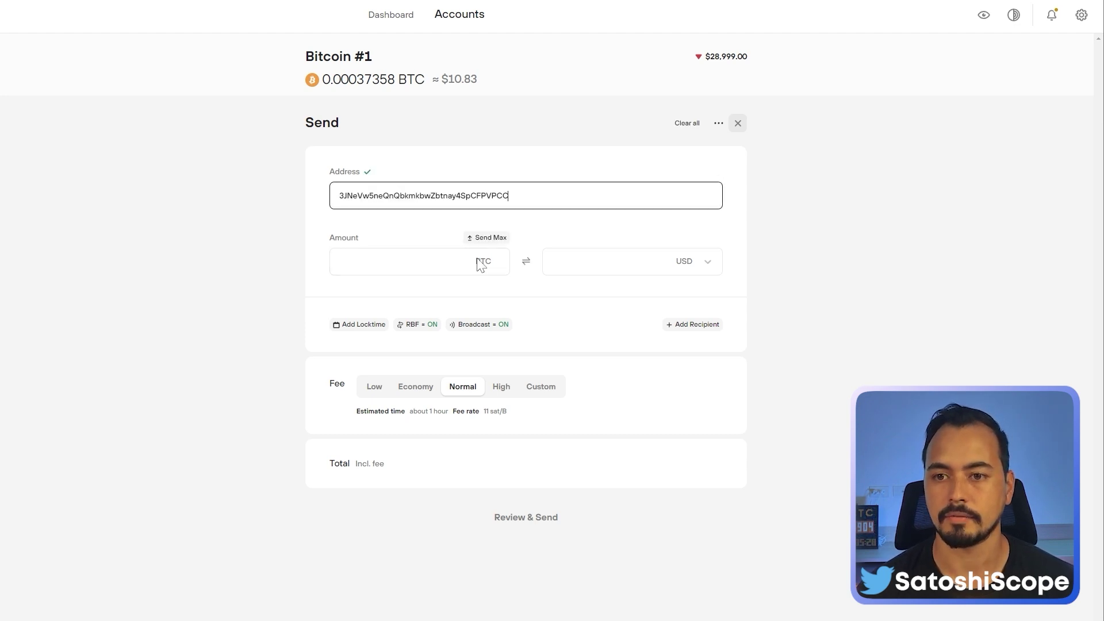
text(0.0001)
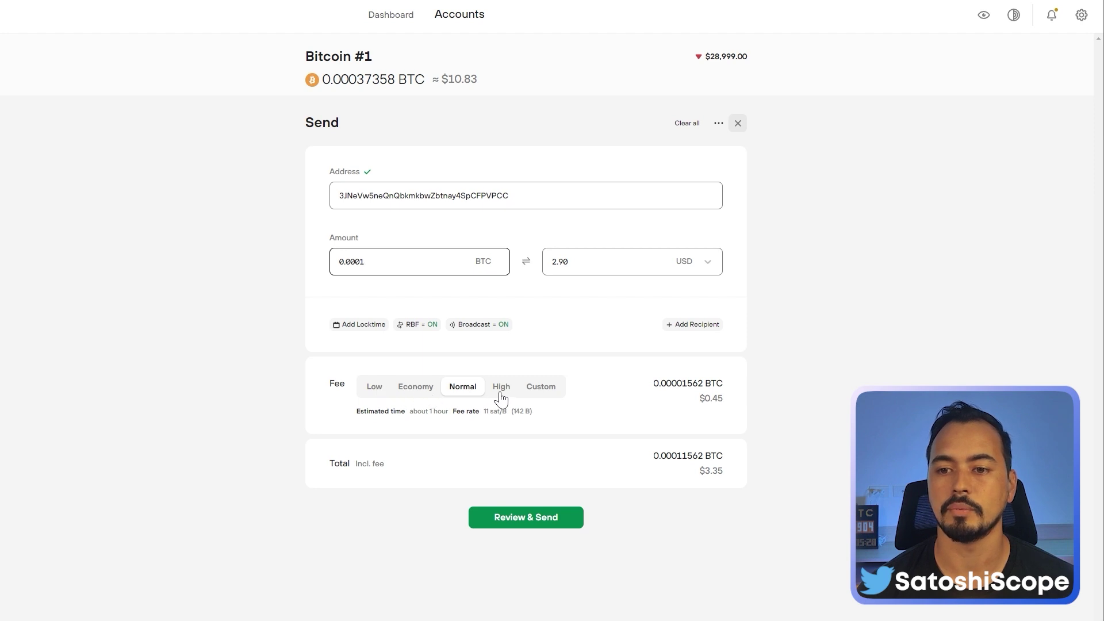
Settle on the Economy fee after comparing fee options, and confirm the review on the Trezor.
click(418, 396)
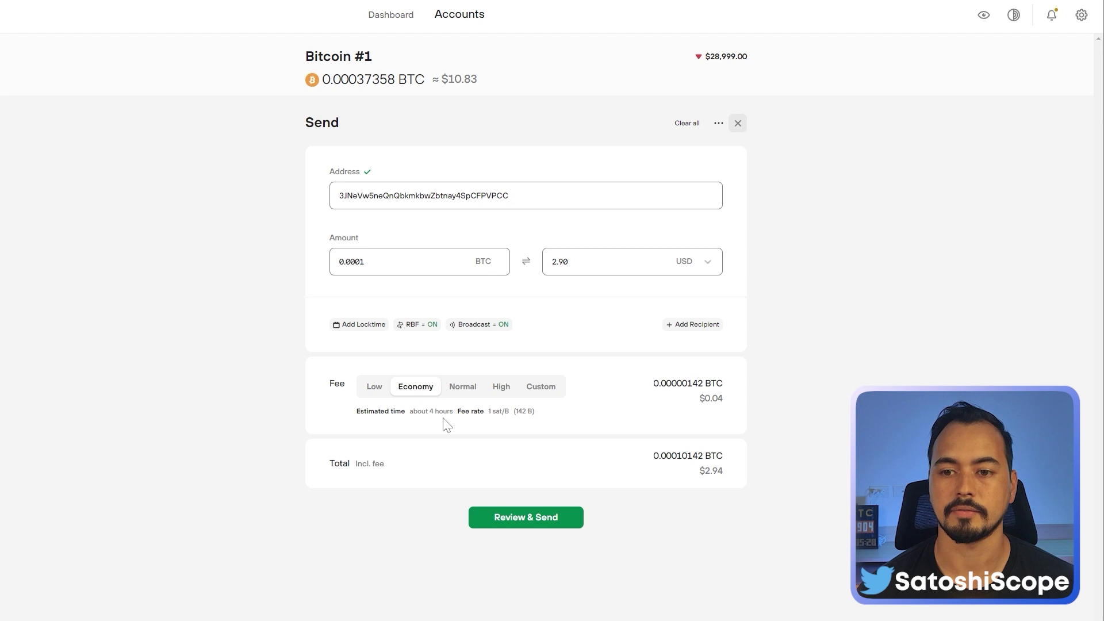
click(461, 393)
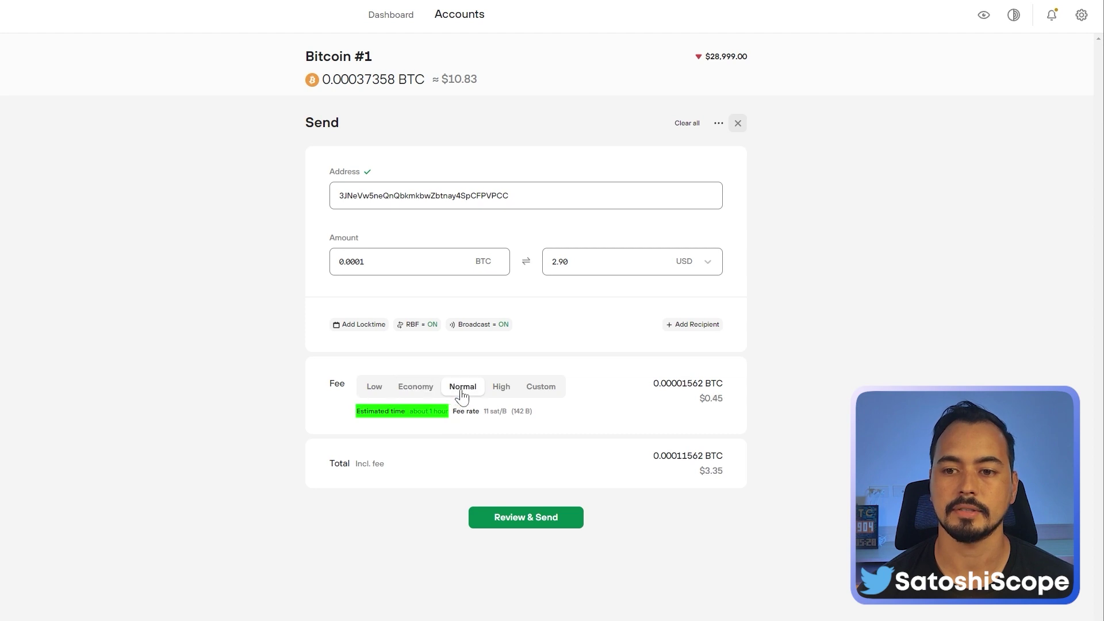
click(499, 387)
click(539, 387)
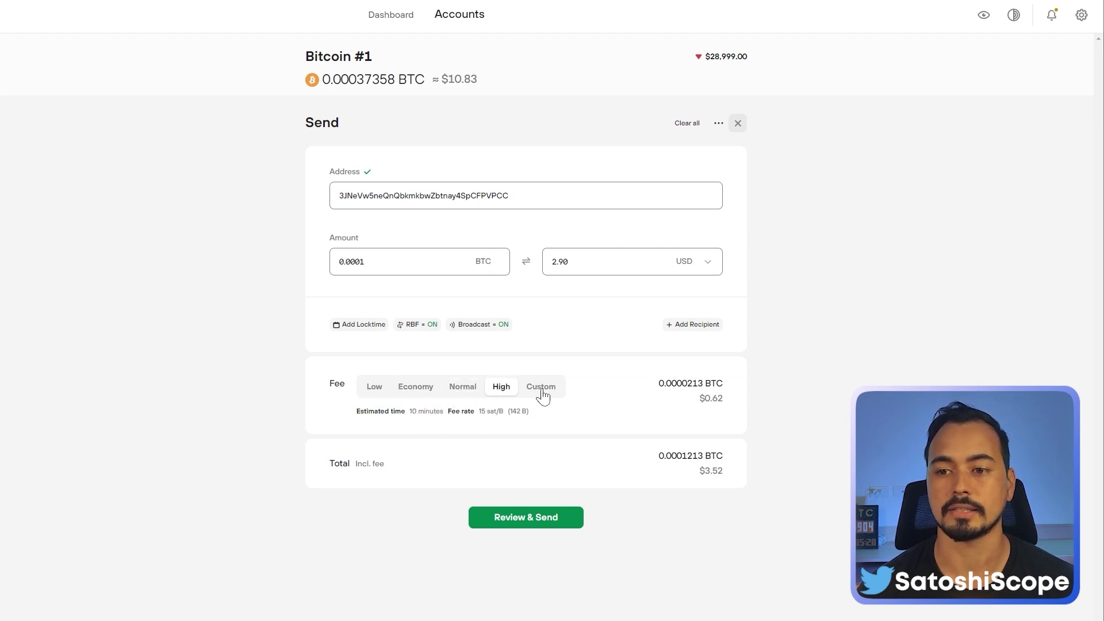
click(414, 393)
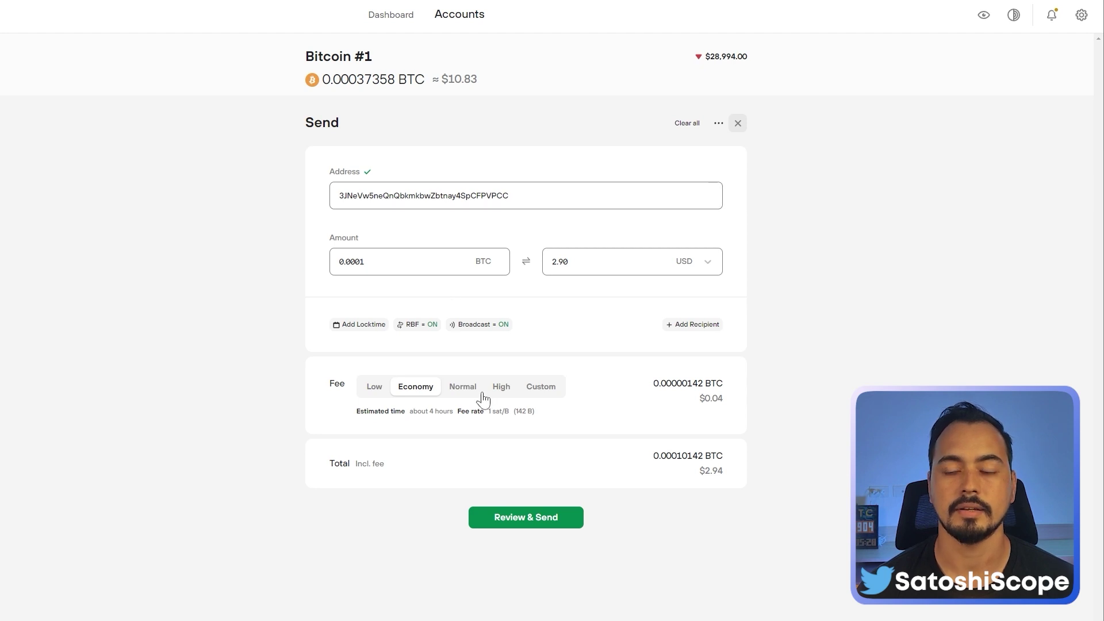
click(540, 524)
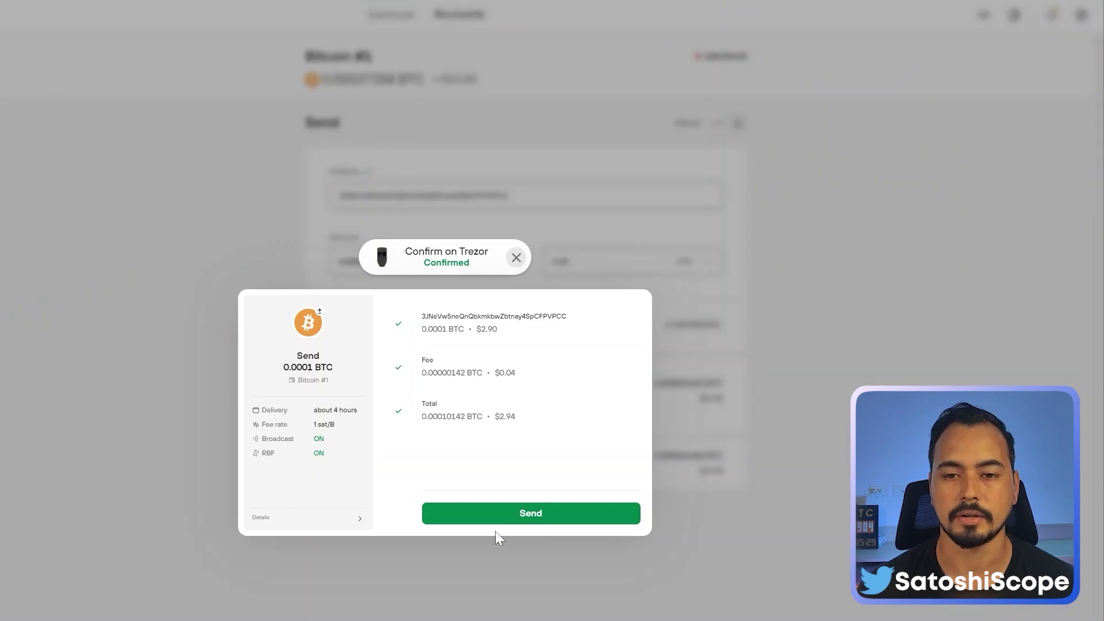
Broadcast the 0.0001 BTC transaction, then bring up the Buy BTC options.
click(559, 522)
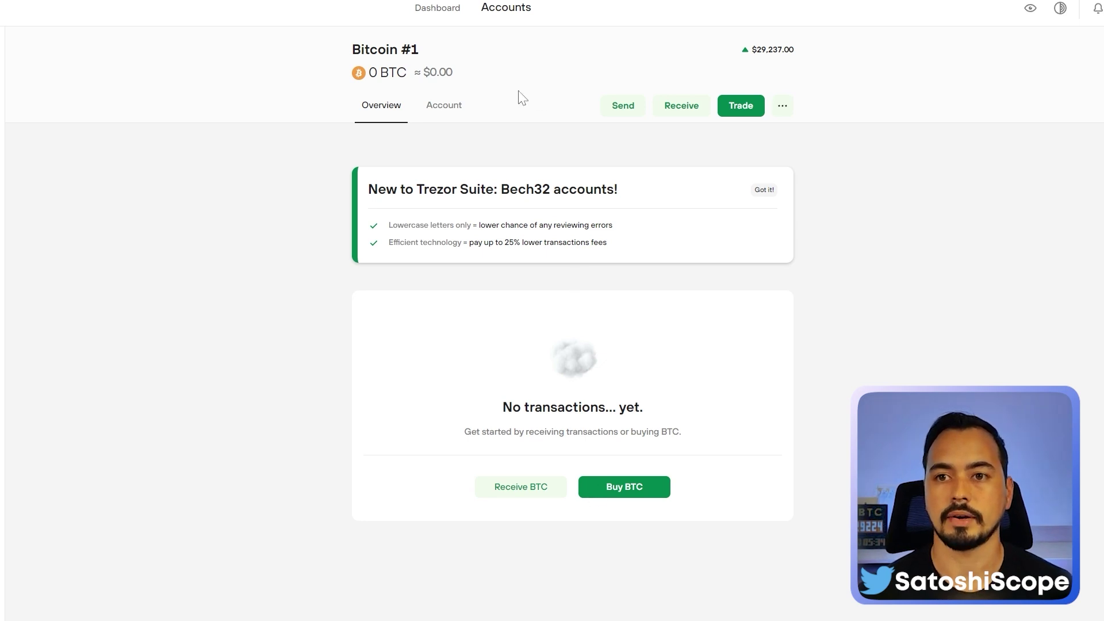
click(622, 493)
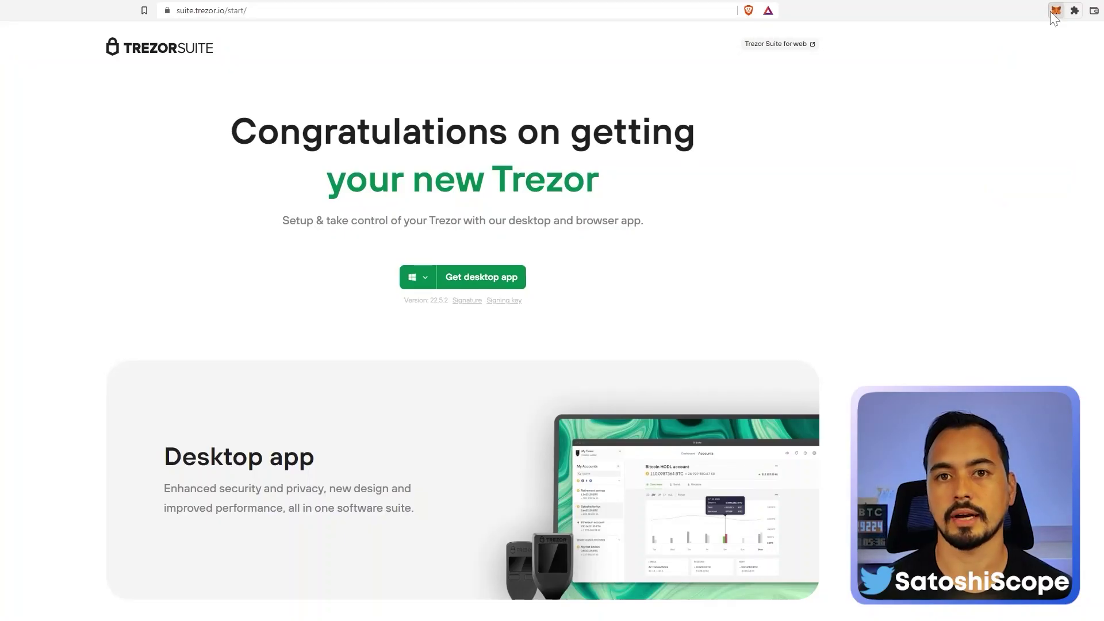
From MetaMask's account menu, choose Connect Hardware Wallet.
click(1053, 11)
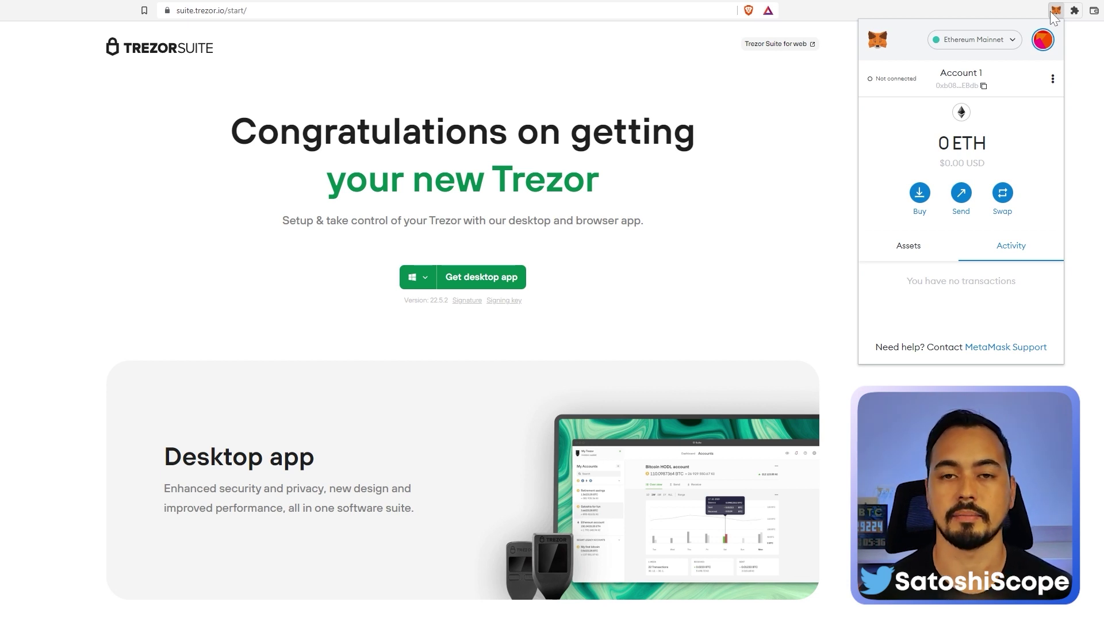
click(1043, 41)
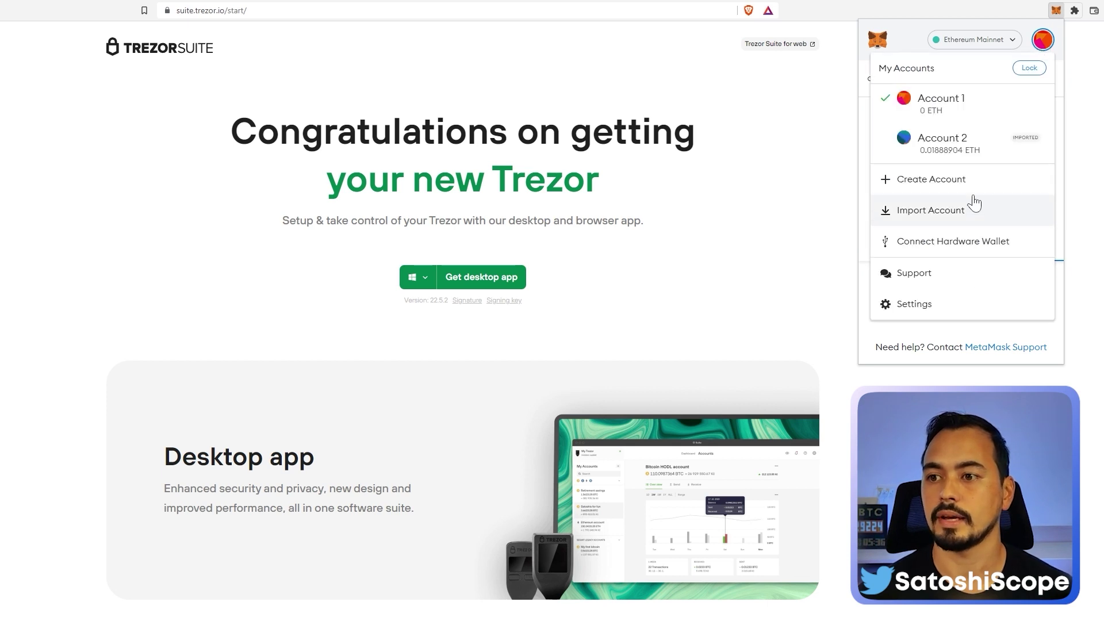
click(964, 252)
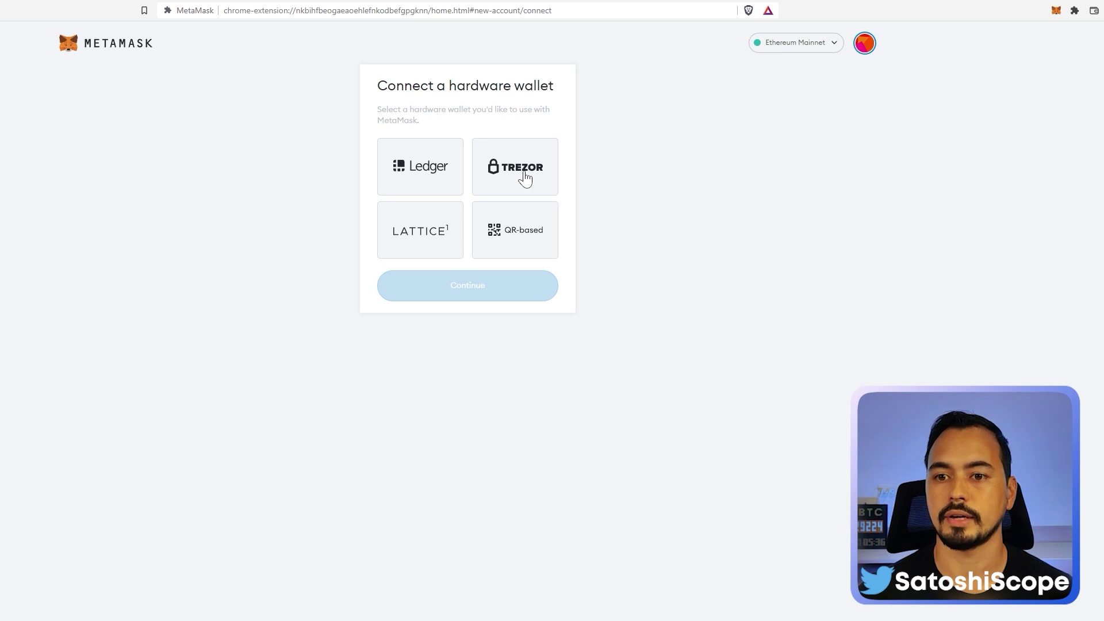
Connect the Trezor to MetaMask, allowing the session and exporting the public key without a passphrase.
click(525, 177)
click(475, 463)
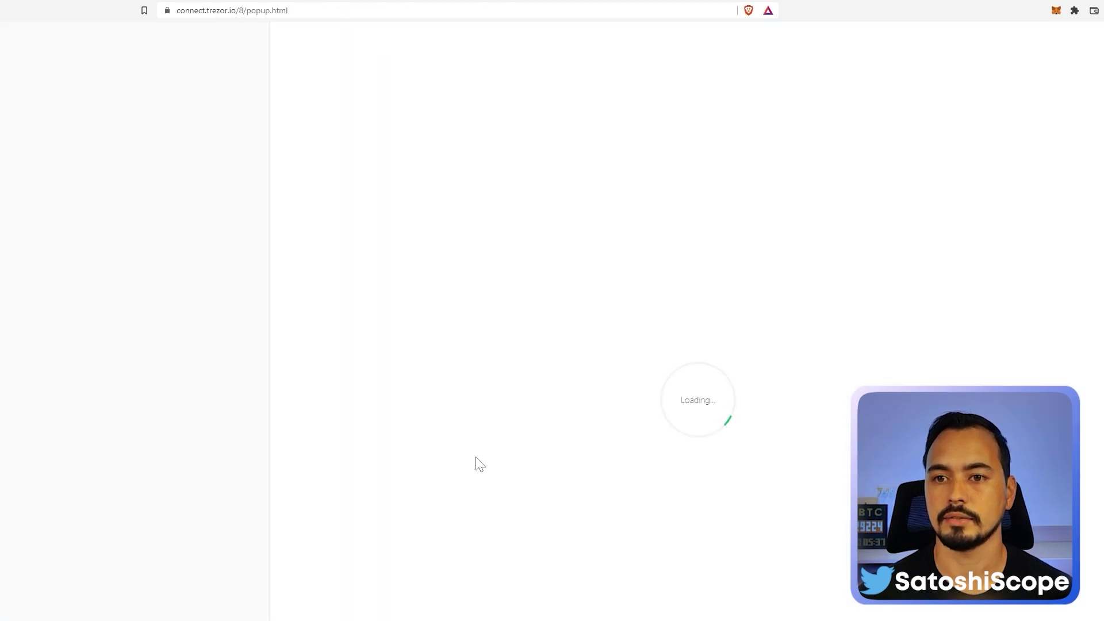
click(680, 486)
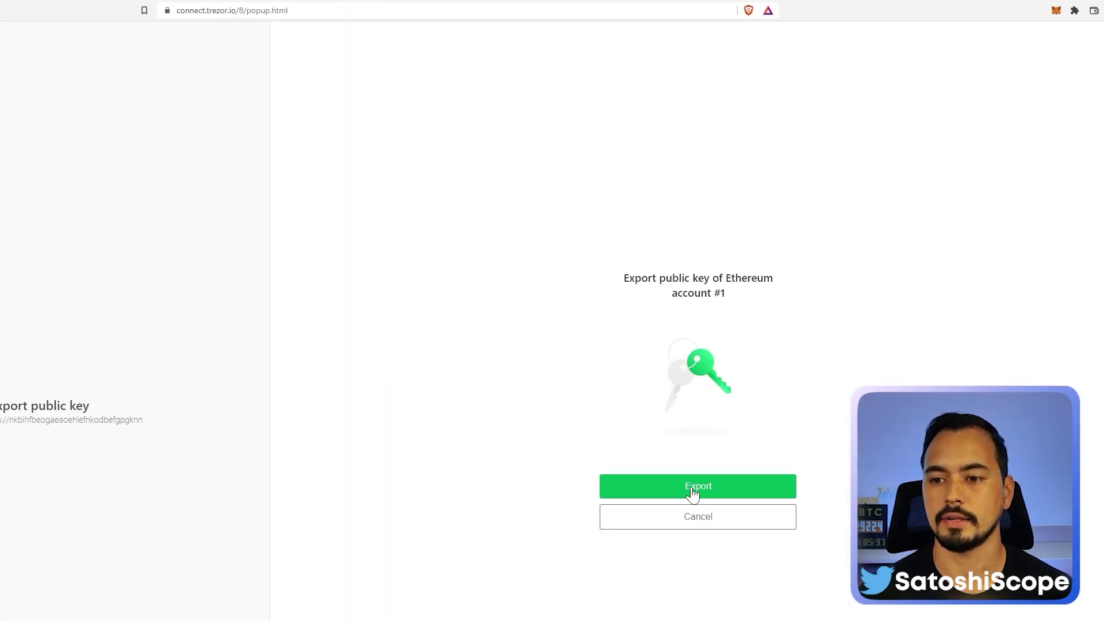
click(693, 492)
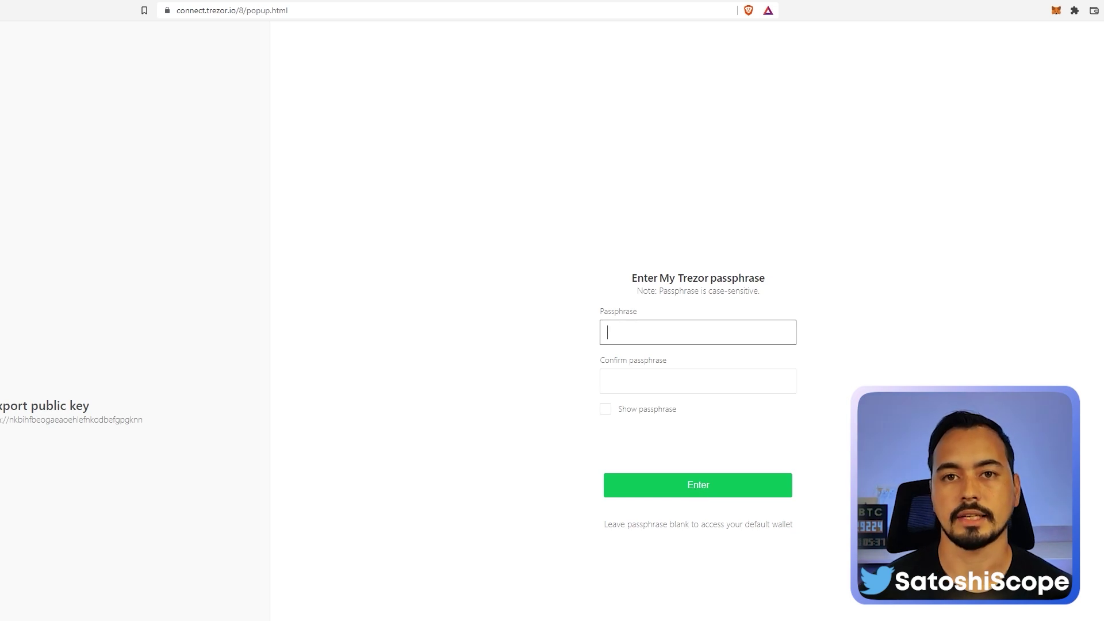
click(693, 494)
click(384, 237)
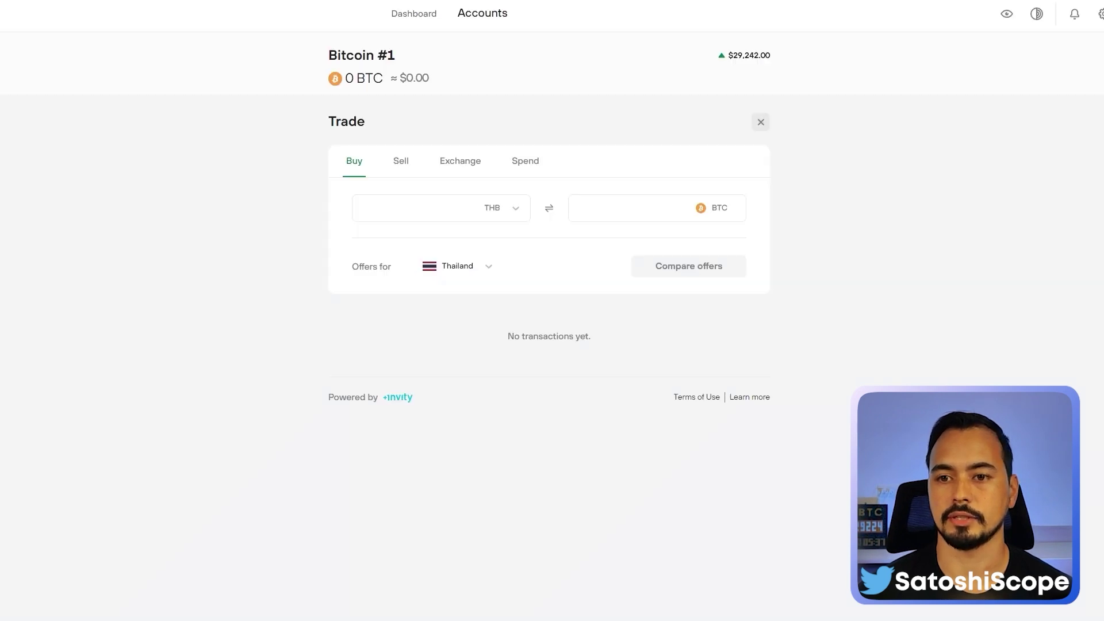
Back in Trezor Suite, reveal the Bitcoin #1 receiving address.
click(467, 18)
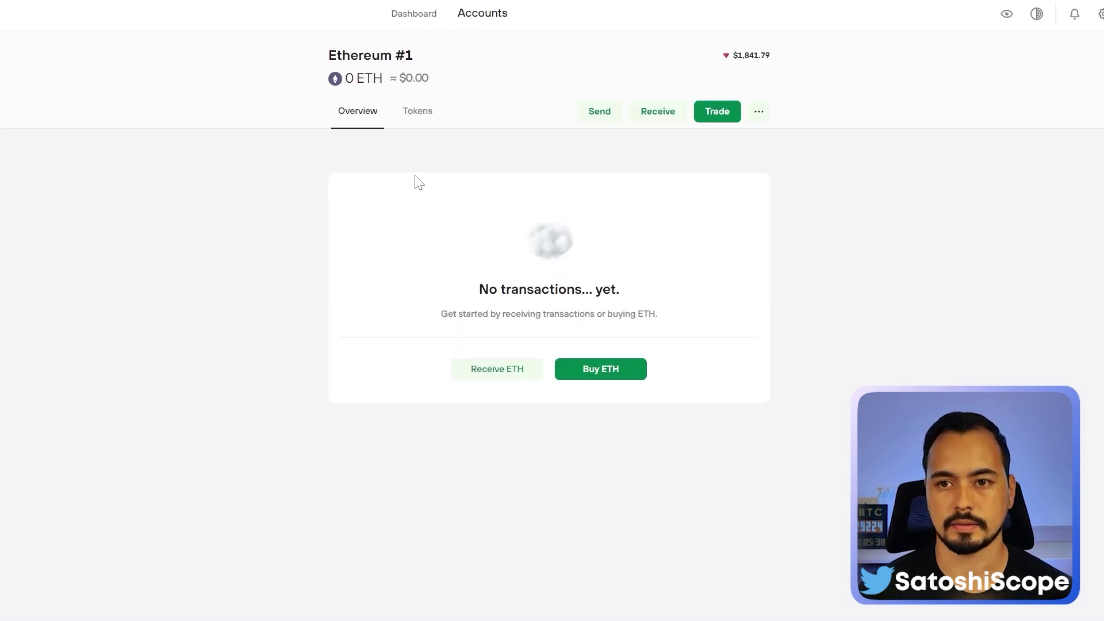
click(640, 114)
click(650, 196)
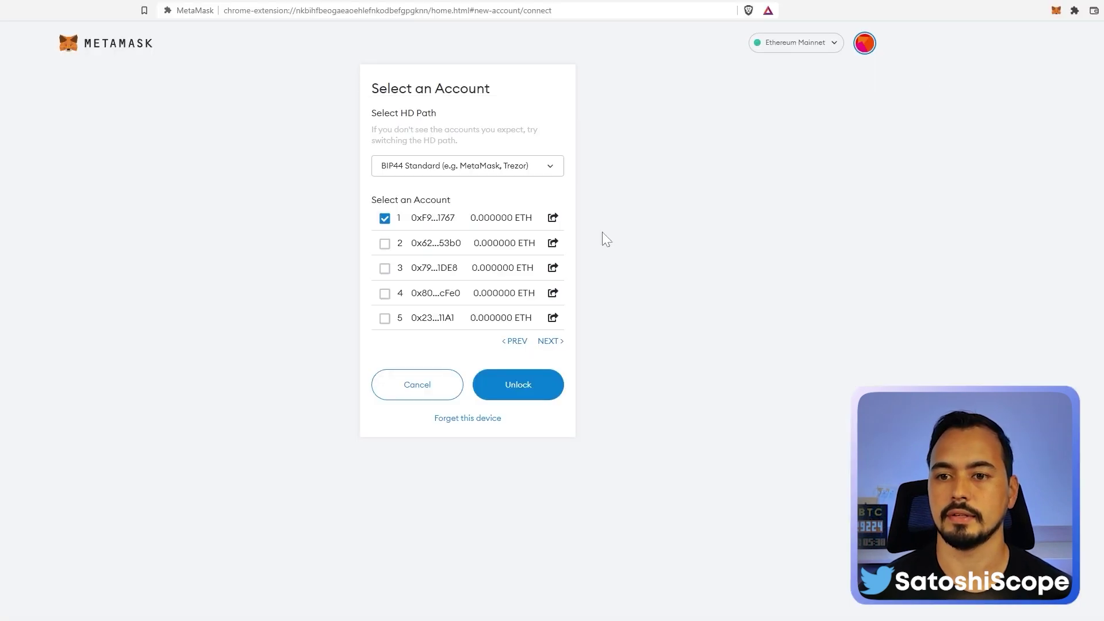
Unlock the selected Trezor account to import it into MetaMask as Trezor 1.
click(520, 383)
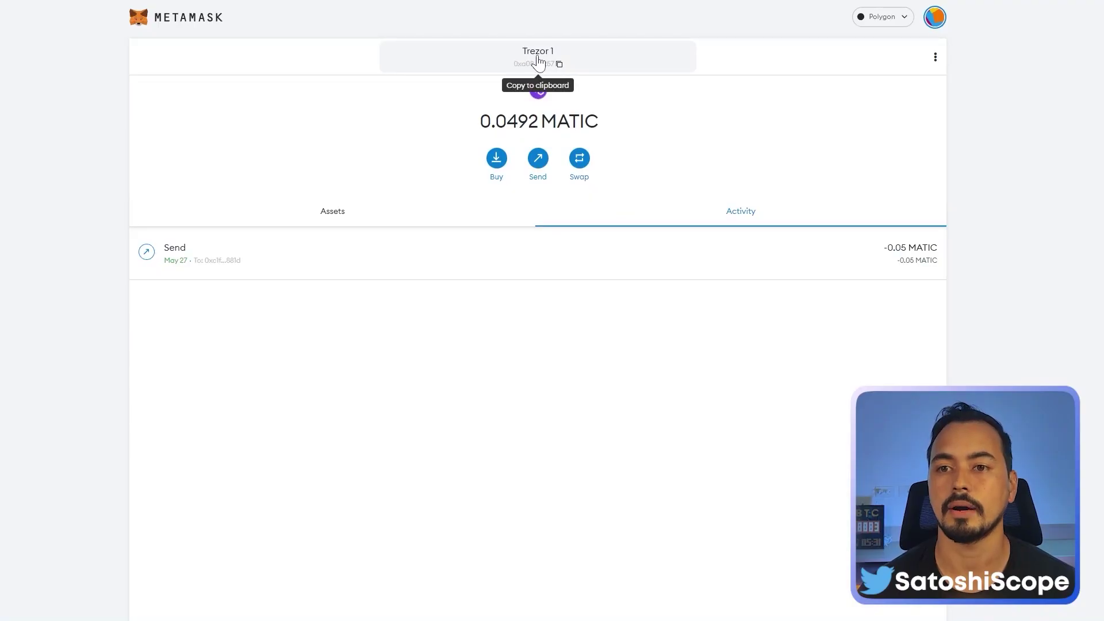
Copy the Trezor 1 address and switch to the imported hot-wallet account.
click(539, 62)
click(937, 19)
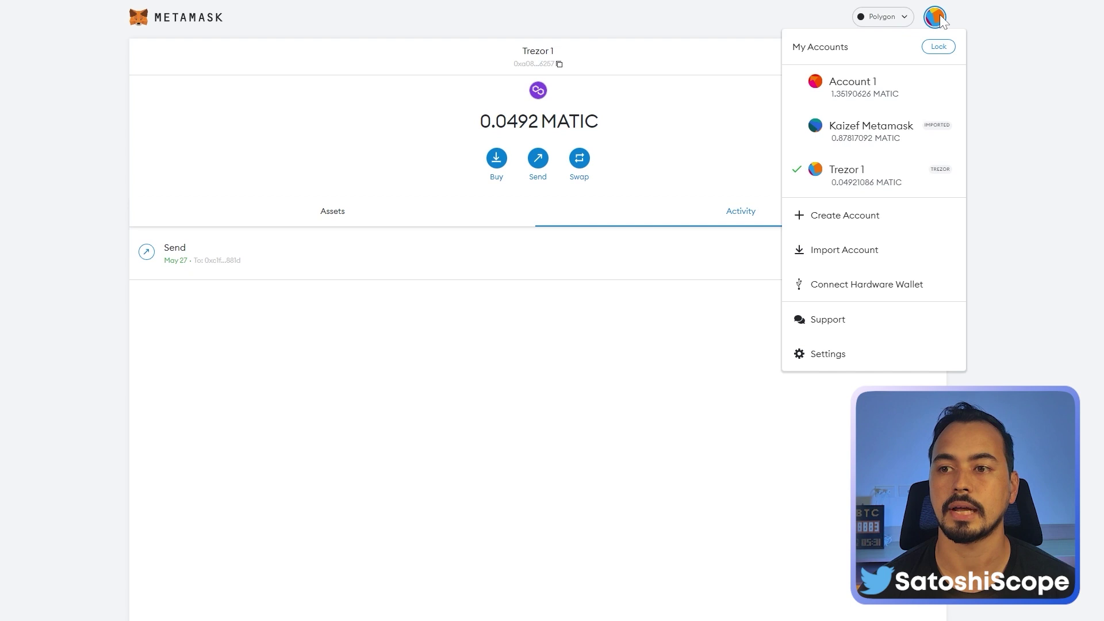
click(873, 148)
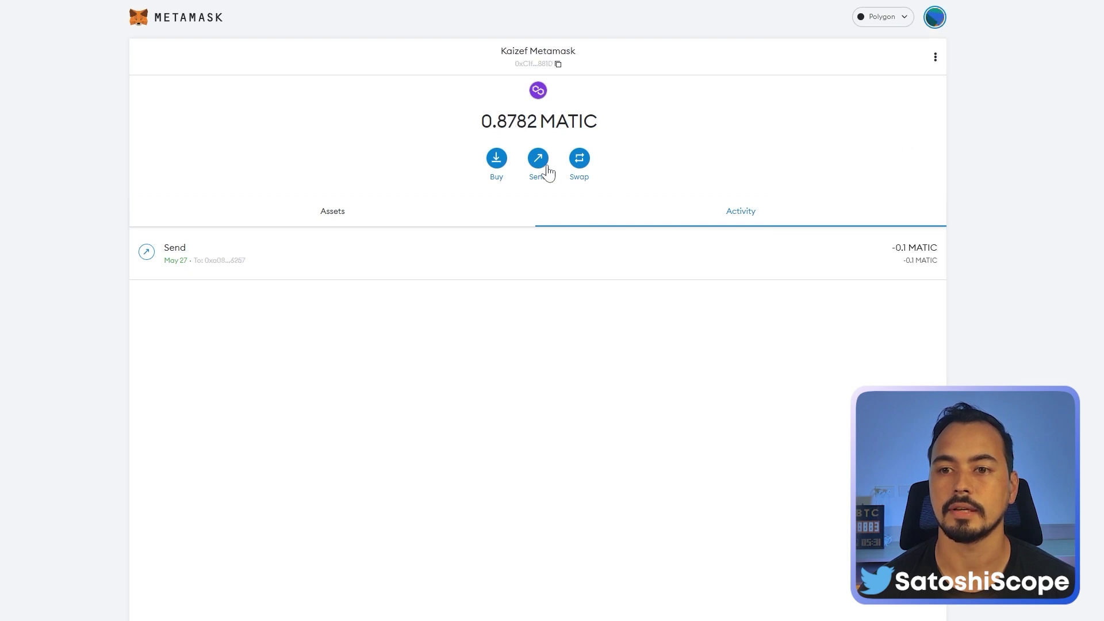
Send 0.1 MATIC to Trezor 1, then switch back to the Trezor 1 account.
click(548, 171)
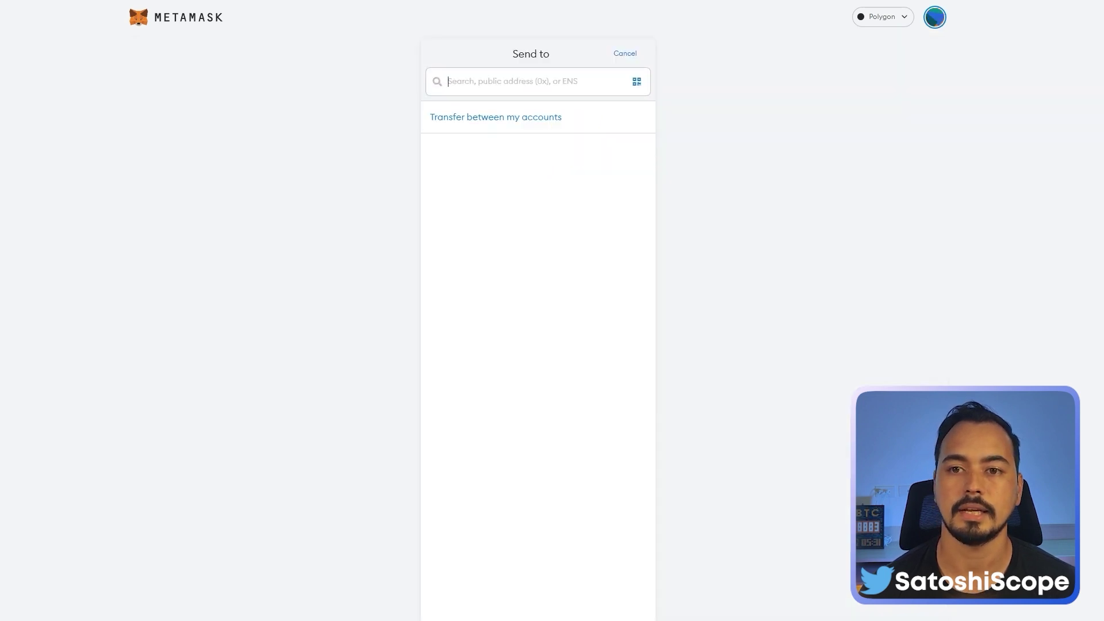
key(ctrl+v)
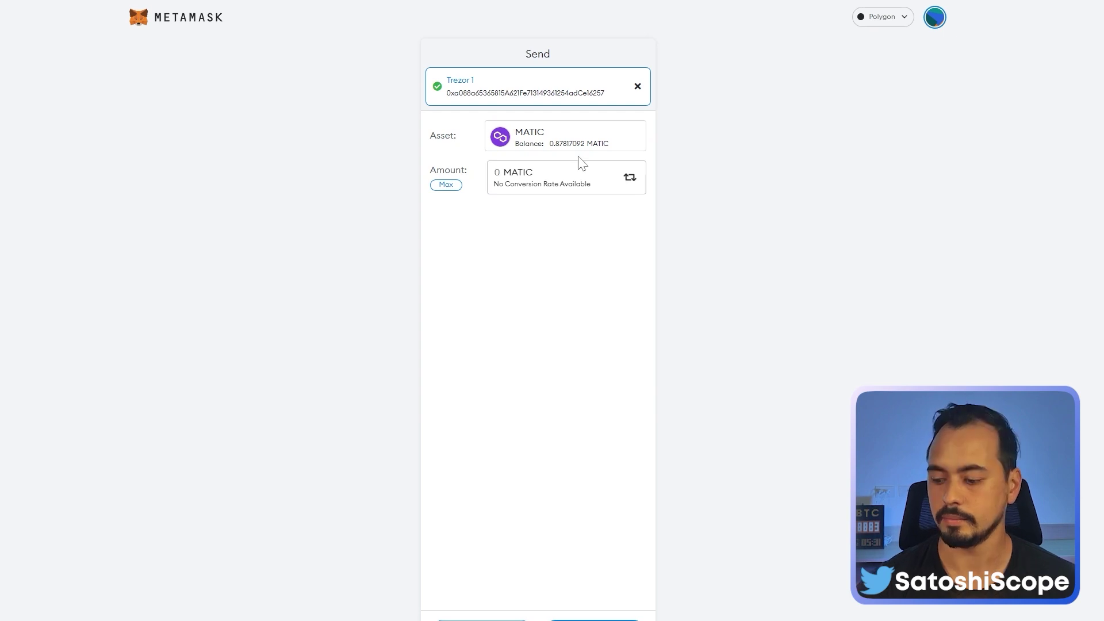
text(0.1)
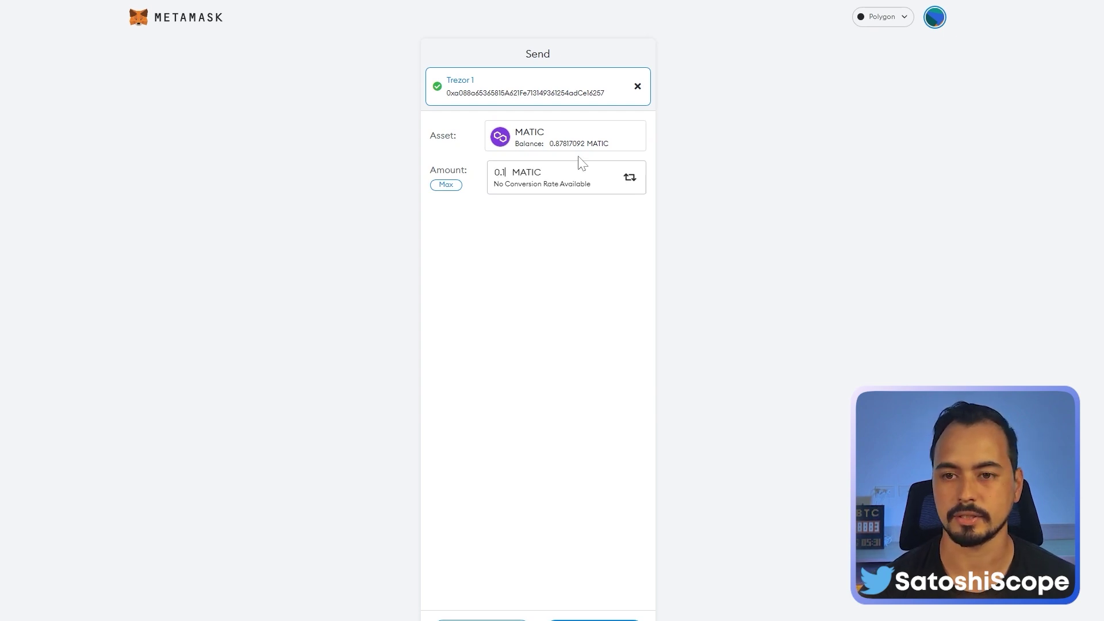
scroll(549, 288, down, 1)
click(601, 594)
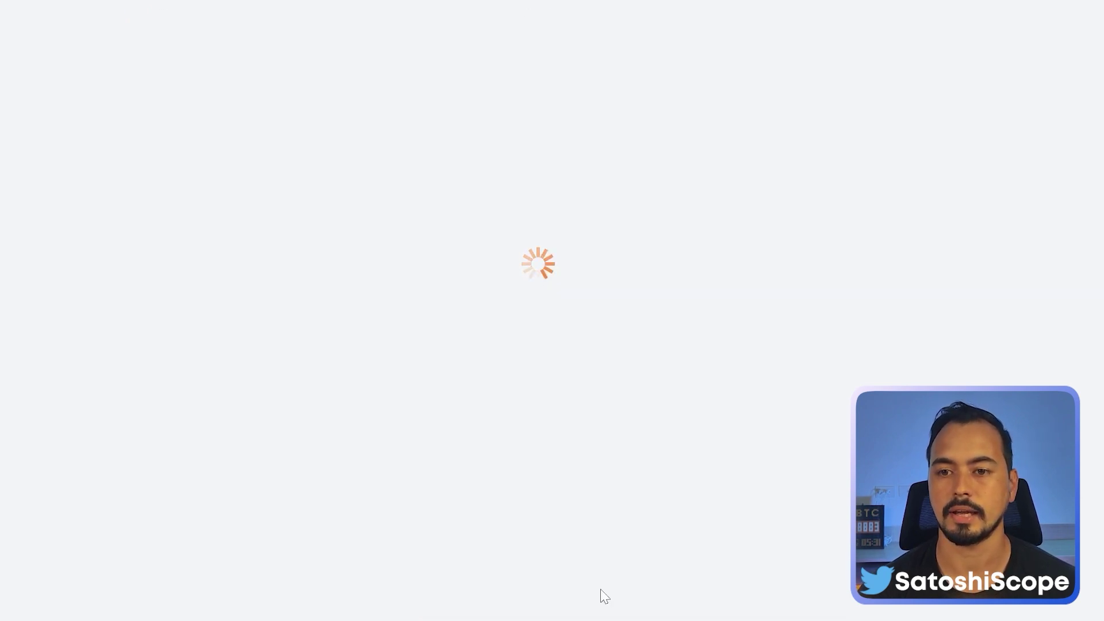
click(602, 596)
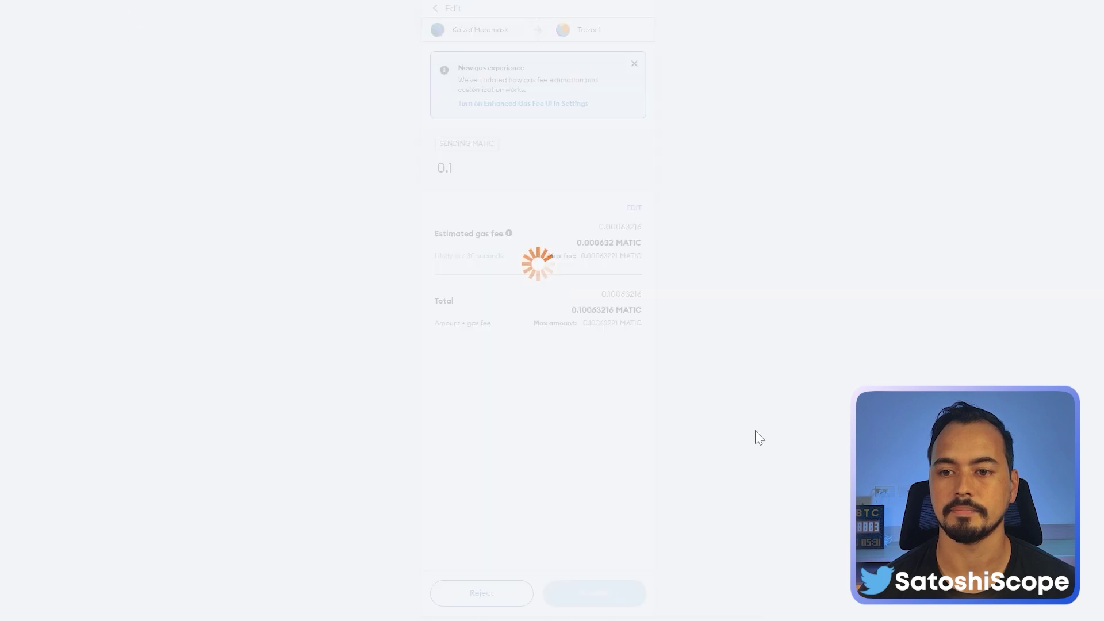
click(932, 24)
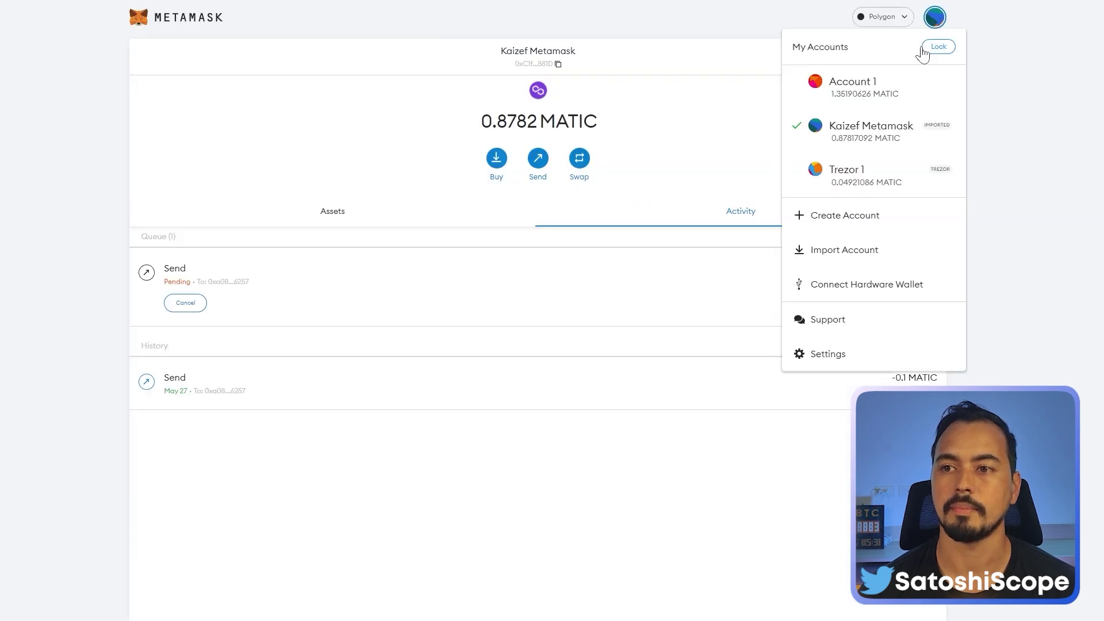
click(856, 179)
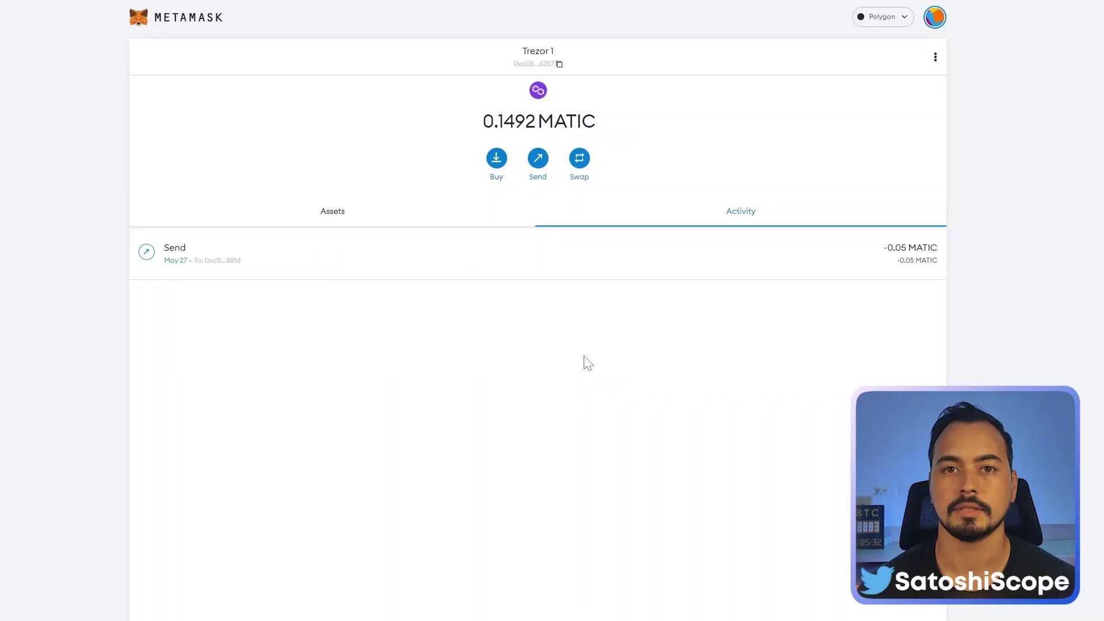
Send 0.1 MATIC from Trezor 1 to the imported account, allowing the session without a passphrase.
click(538, 162)
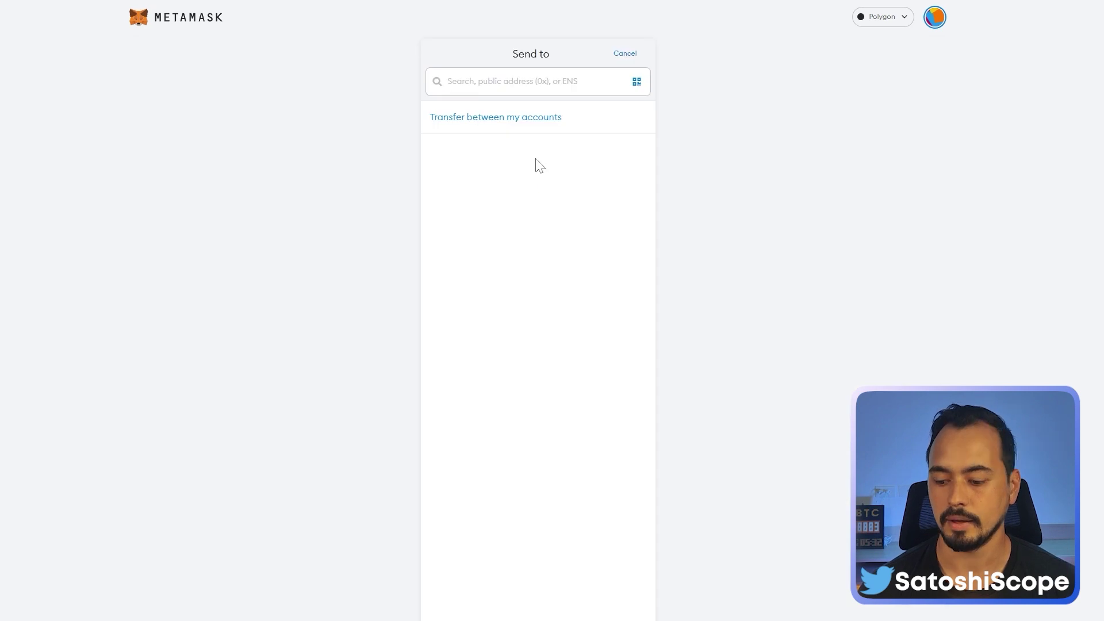
key(ctrl+v)
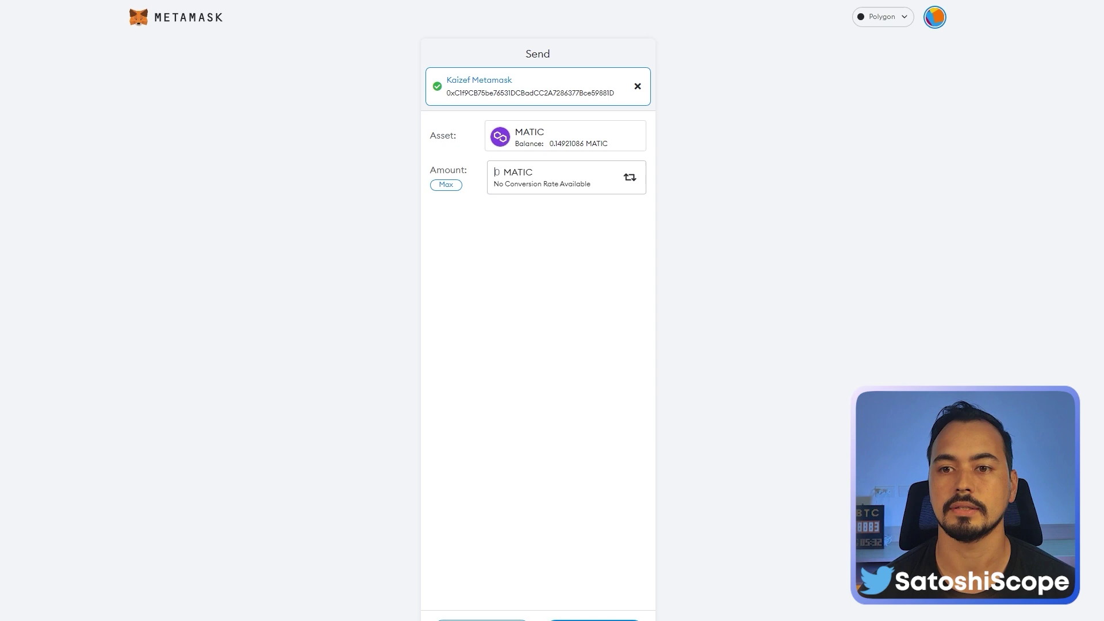
text(.1)
scroll(592, 601, down, 1)
click(592, 600)
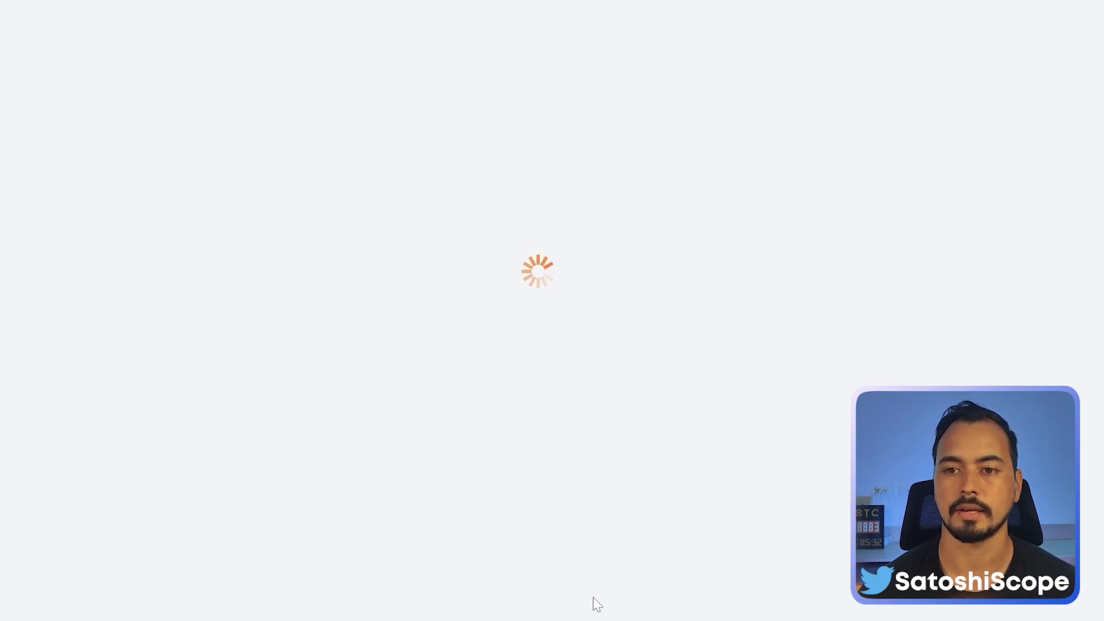
click(610, 607)
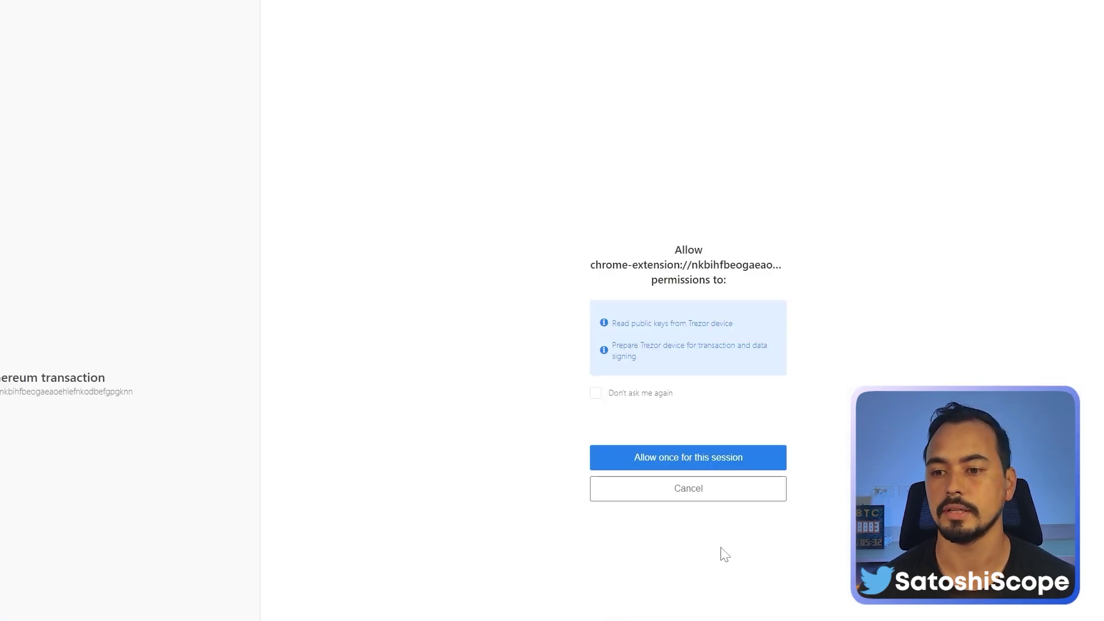
click(710, 460)
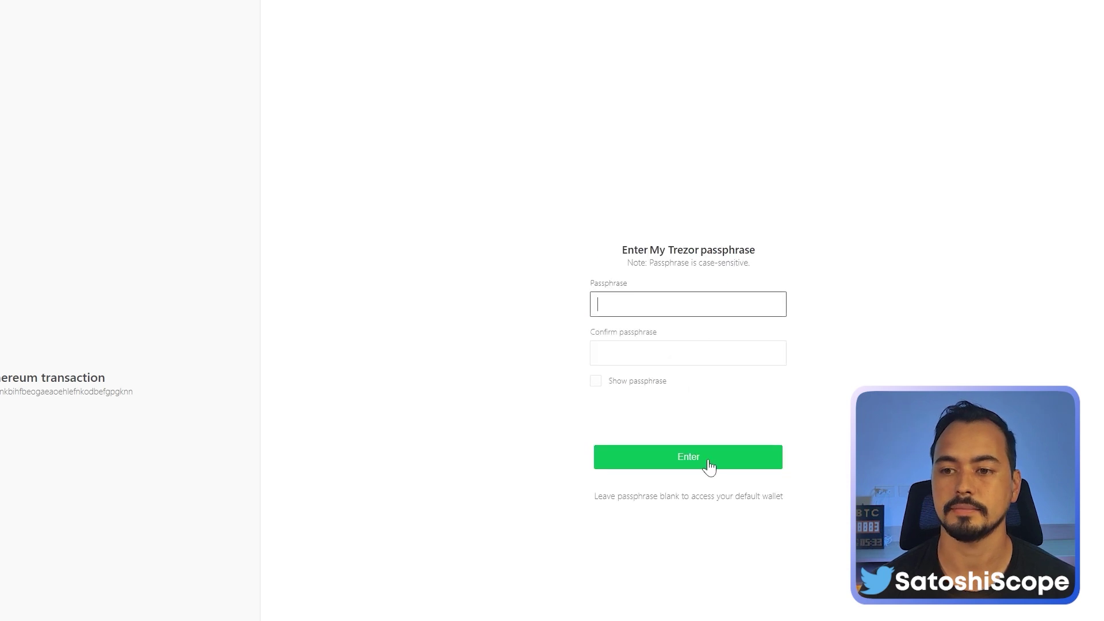
click(692, 464)
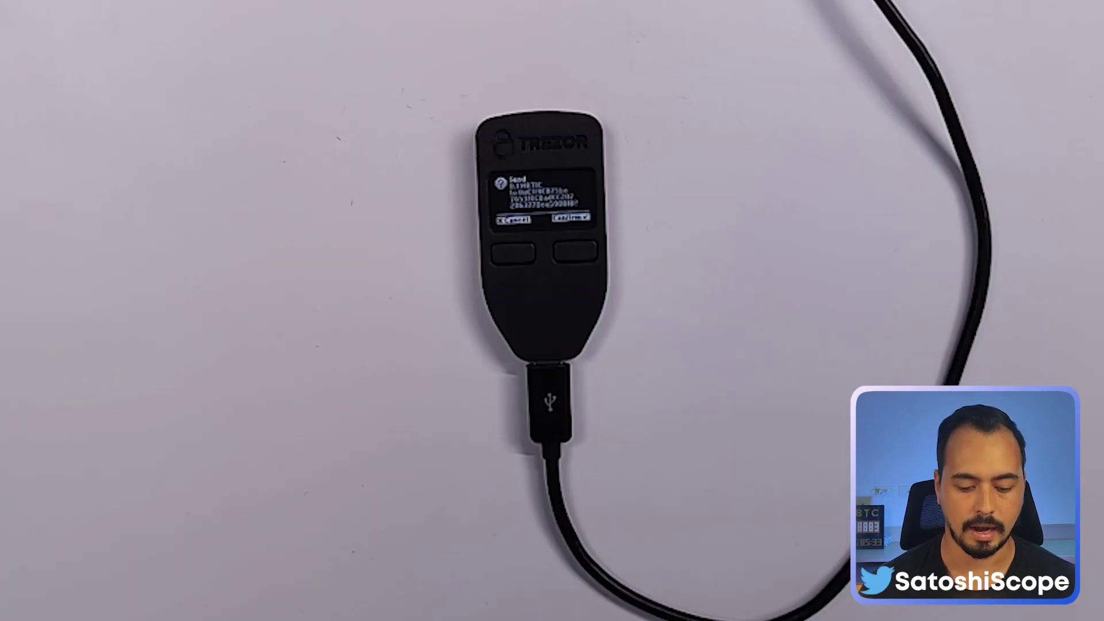